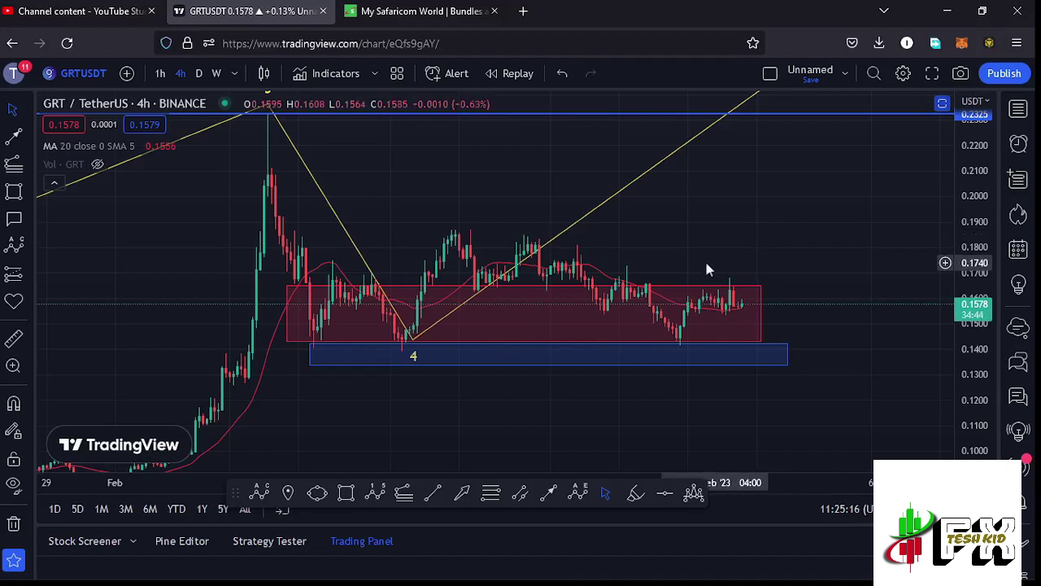
Shorten the red zone box to end before the latest candles, then frame waves 3–5
scroll(706, 259, up, 2)
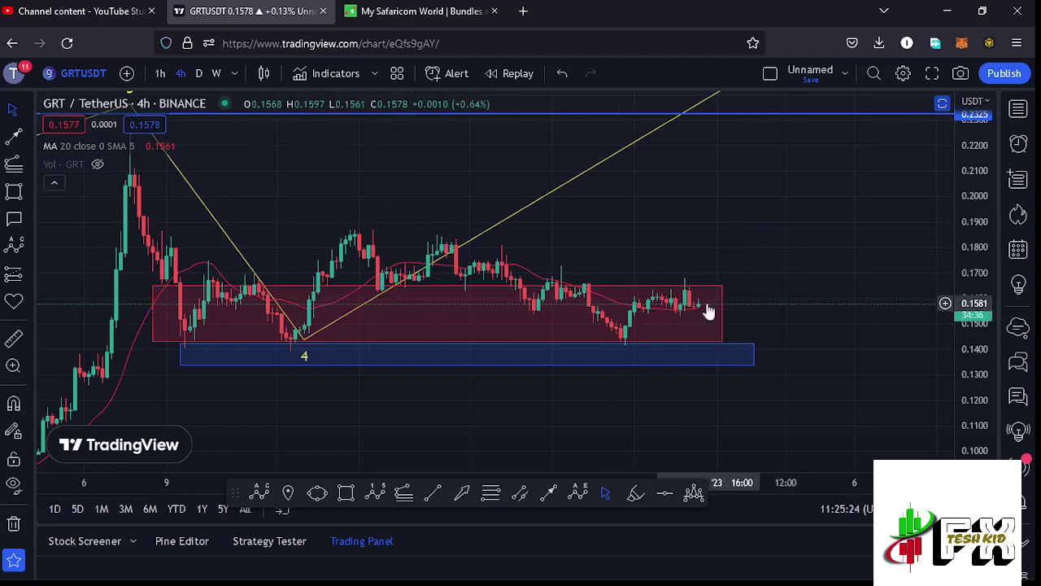
drag(723, 313, 533, 315)
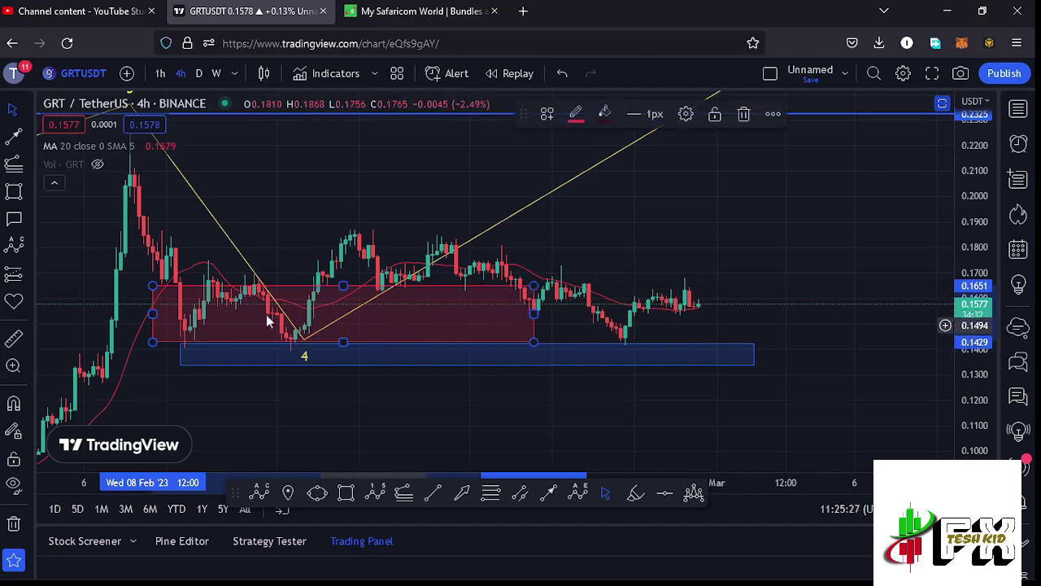
scroll(670, 291, down, 2)
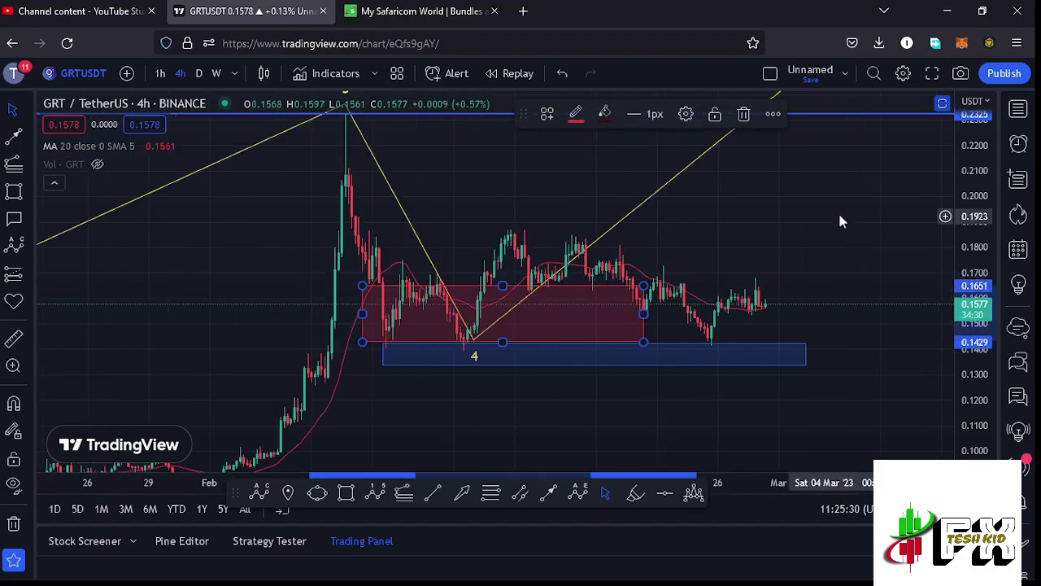
drag(801, 235, 741, 300)
drag(984, 172, 985, 200)
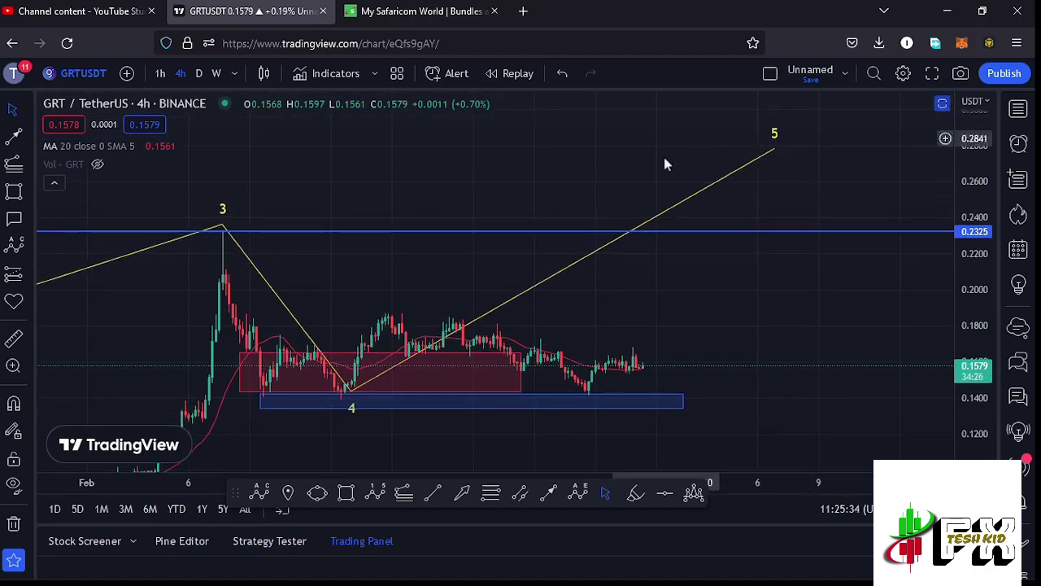
drag(593, 321, 671, 344)
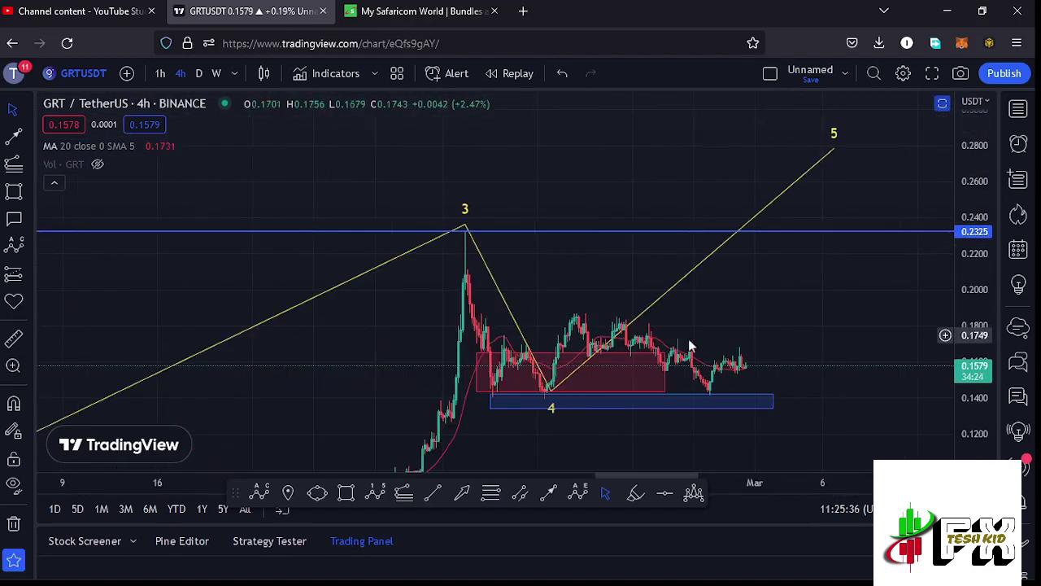
drag(776, 329, 821, 237)
scroll(662, 323, down, 5)
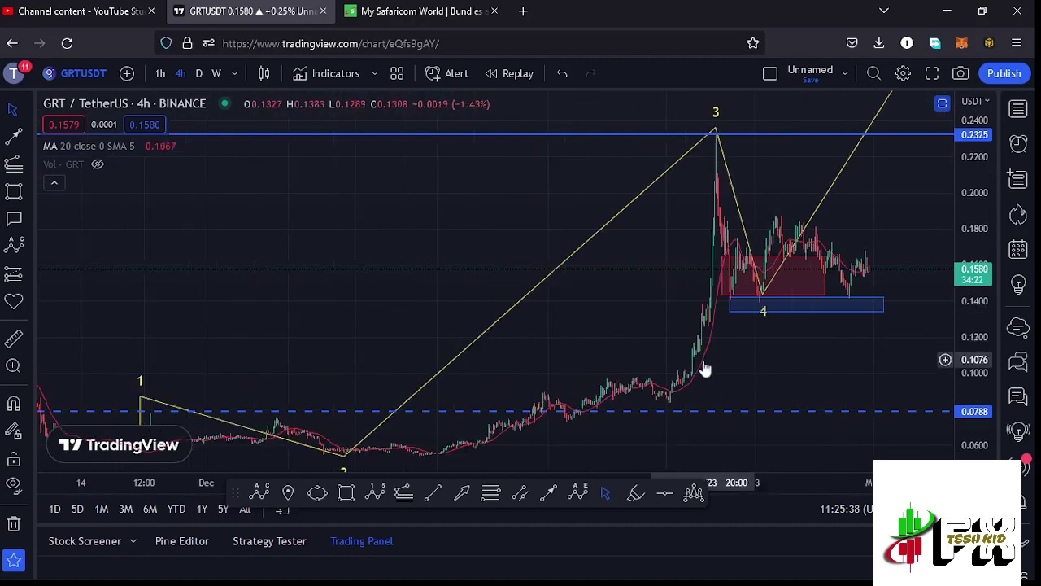
drag(965, 194, 968, 220)
scroll(563, 304, down, 2)
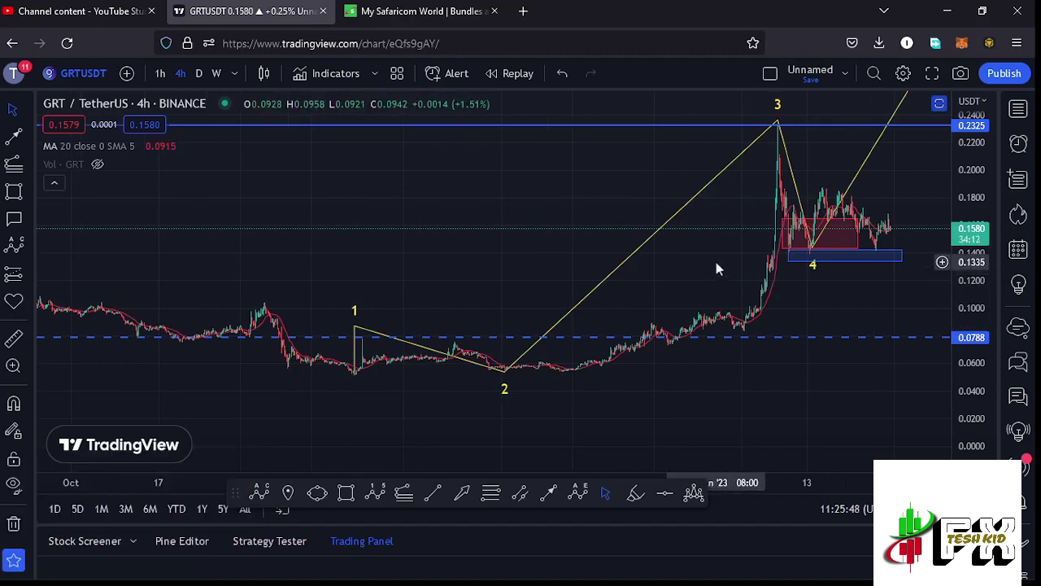
drag(711, 271, 672, 293)
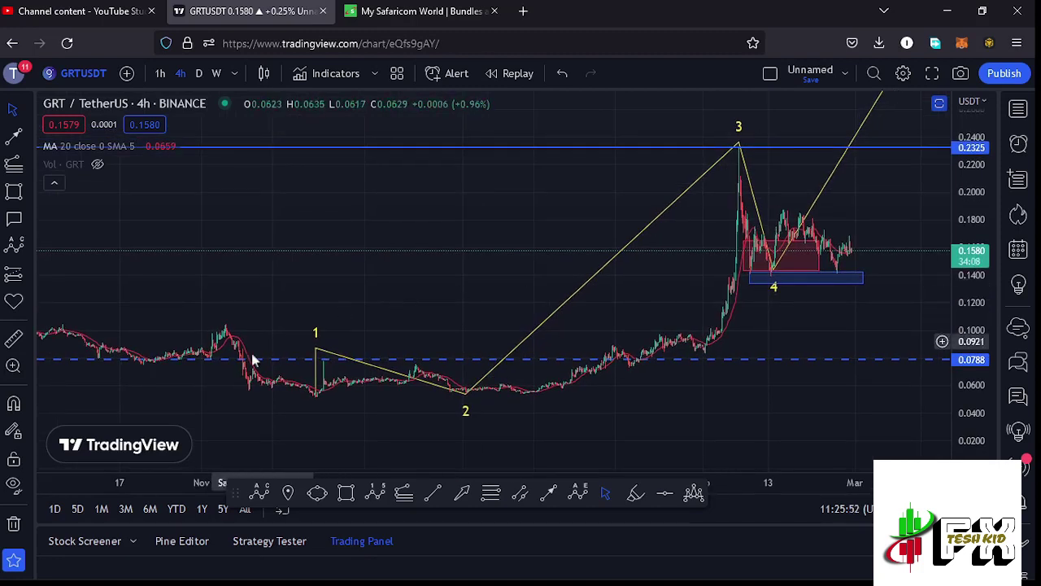
click(319, 406)
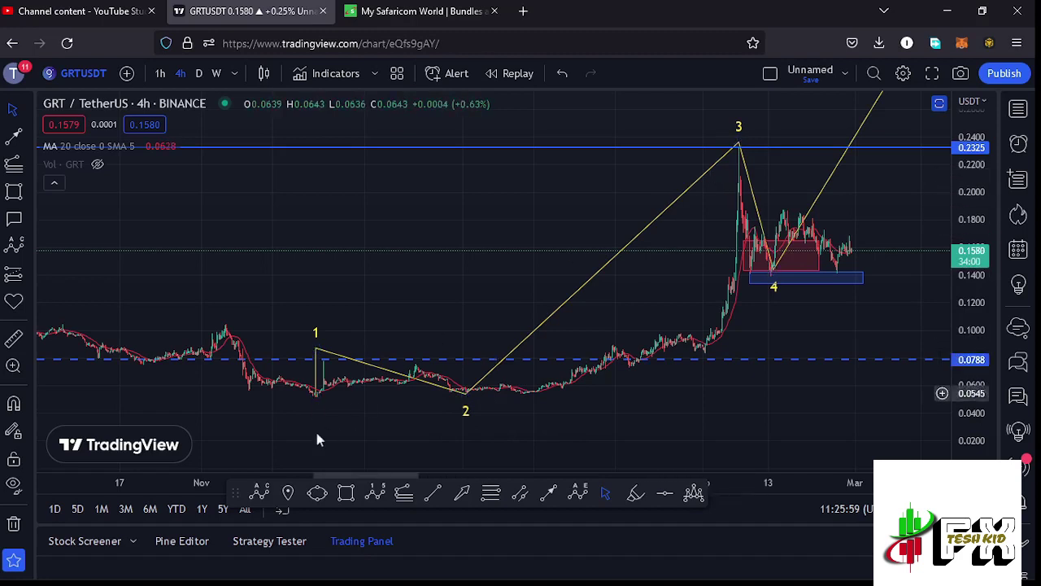
click(314, 359)
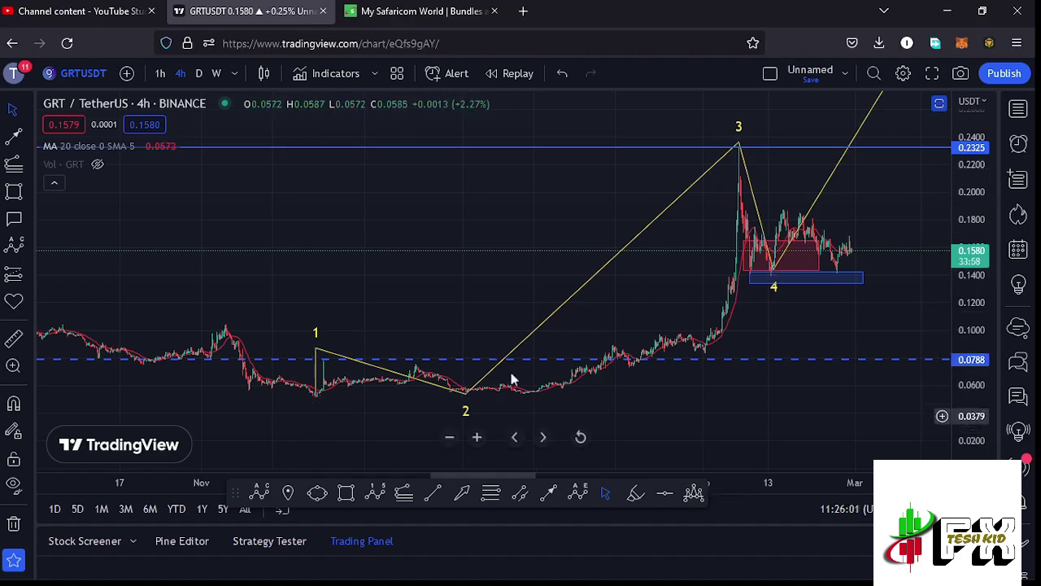
drag(681, 244, 613, 291)
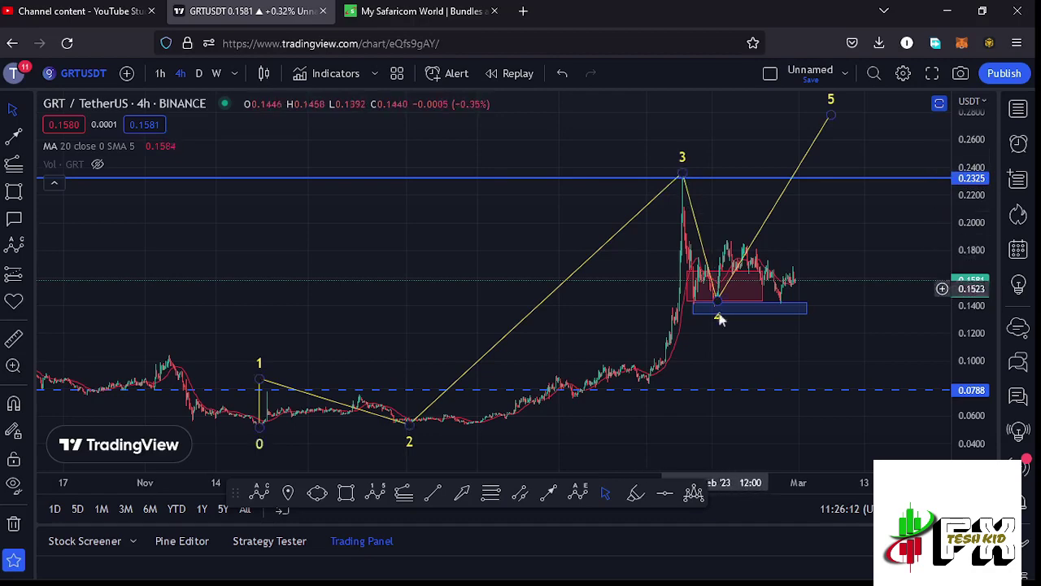
scroll(720, 333, up, 3)
drag(651, 367, 723, 344)
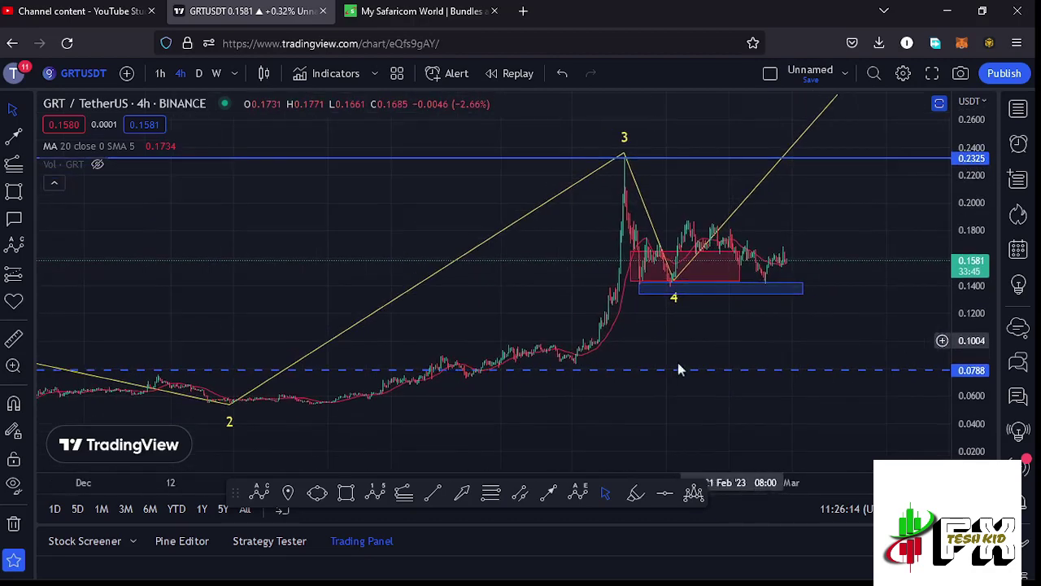
click(485, 497)
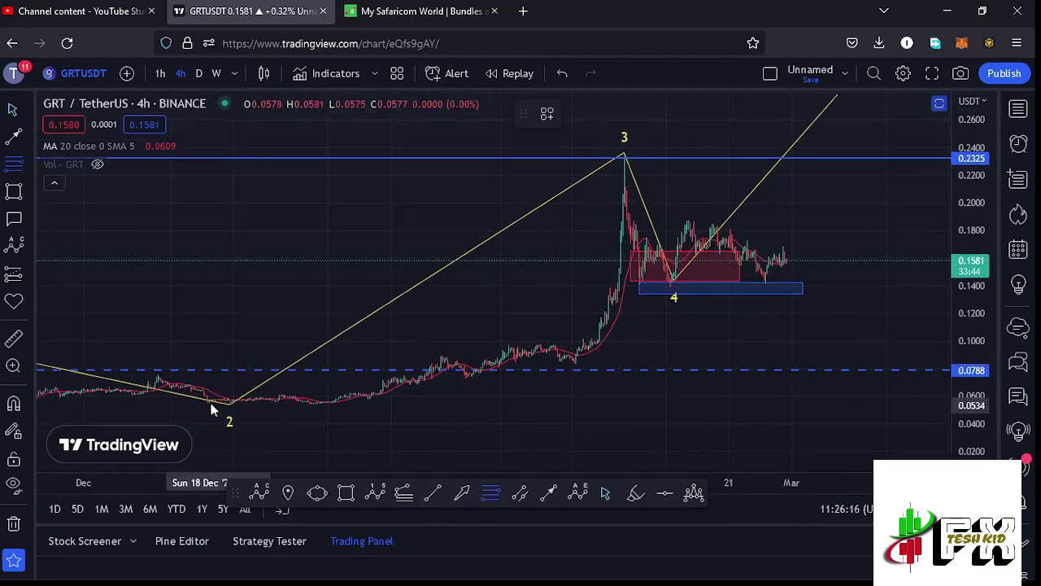
click(209, 400)
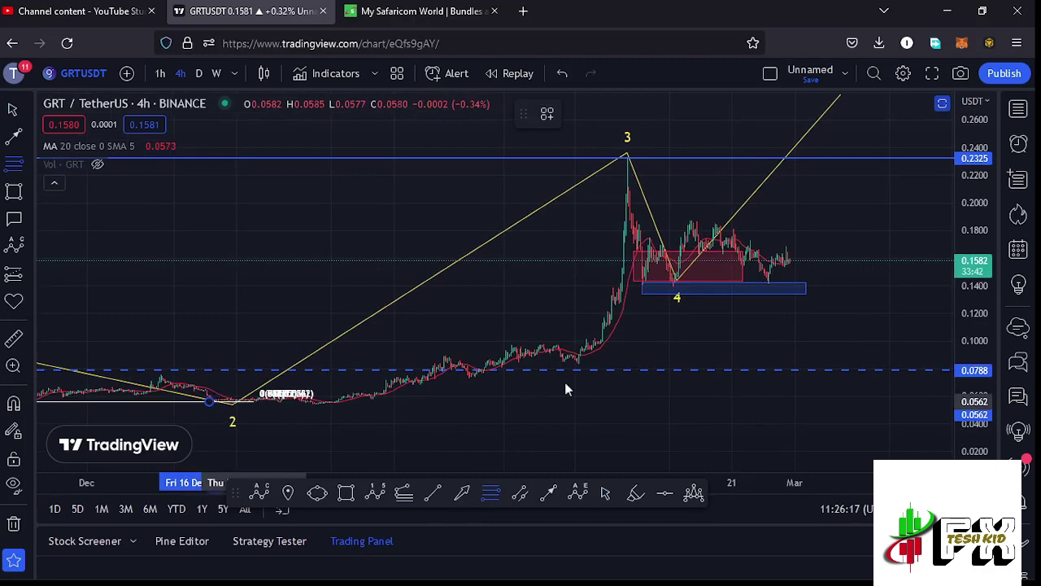
click(842, 158)
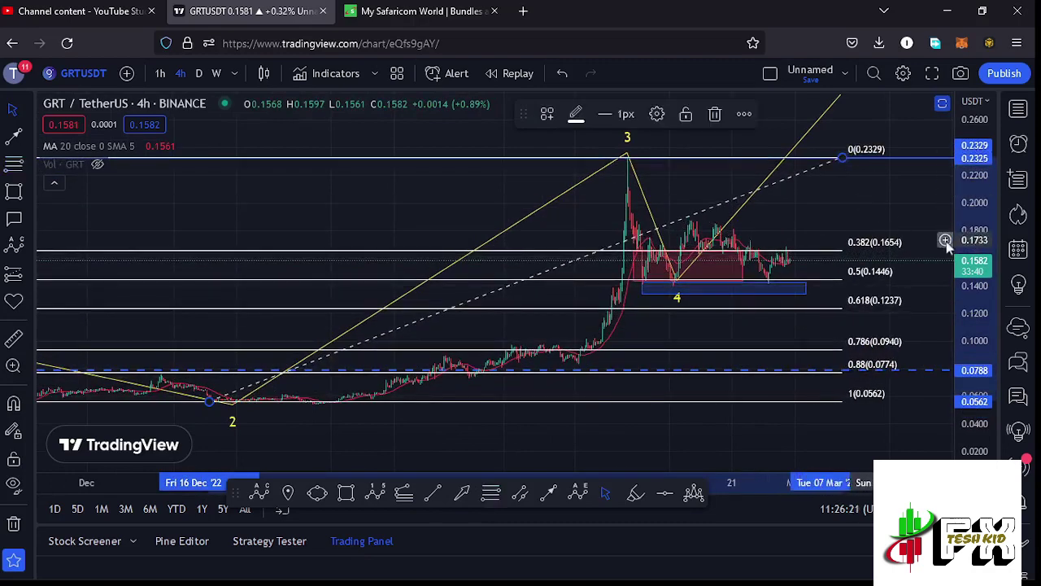
scroll(980, 279, up, 3)
drag(898, 177, 844, 240)
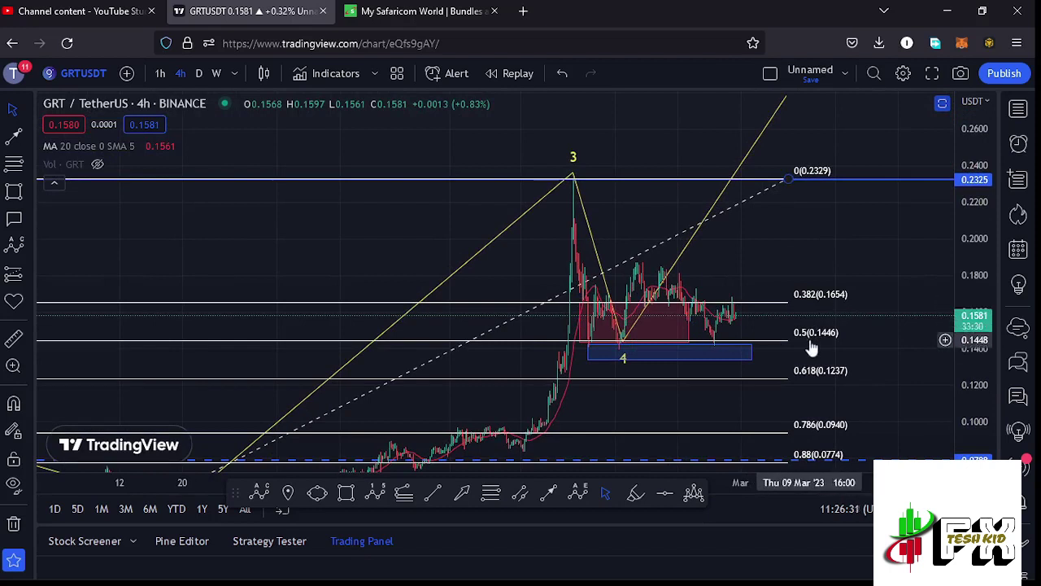
click(785, 184)
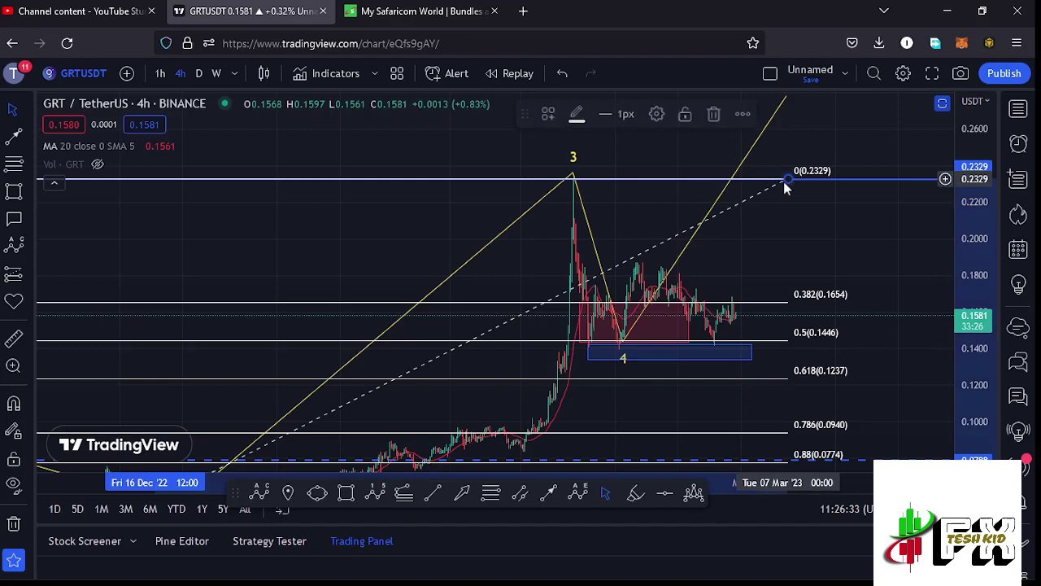
click(715, 115)
scroll(640, 336, up, 5)
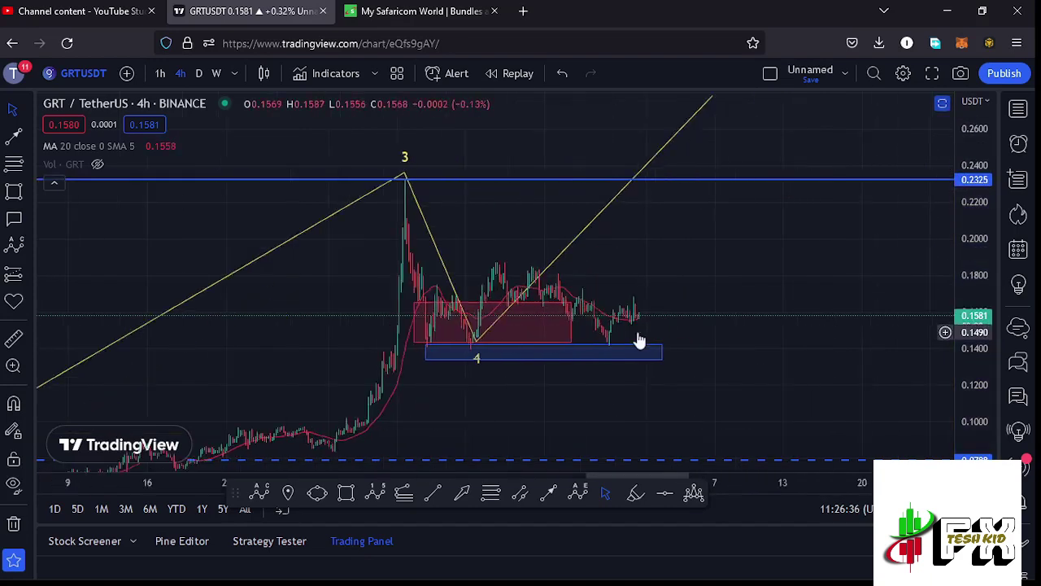
Extend the red zone box back over the latest candles
drag(536, 323, 600, 330)
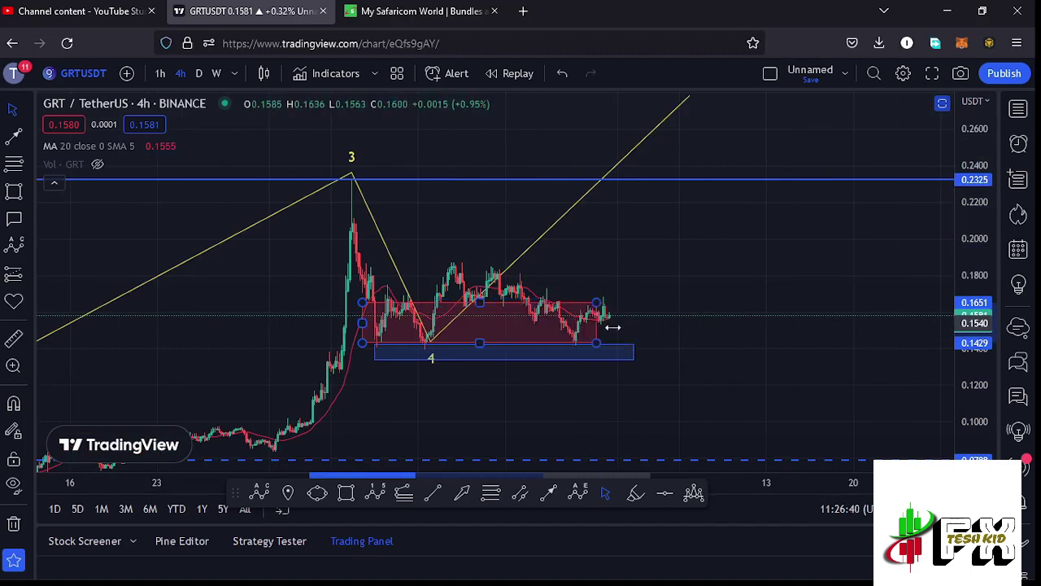
click(649, 268)
drag(650, 261, 651, 291)
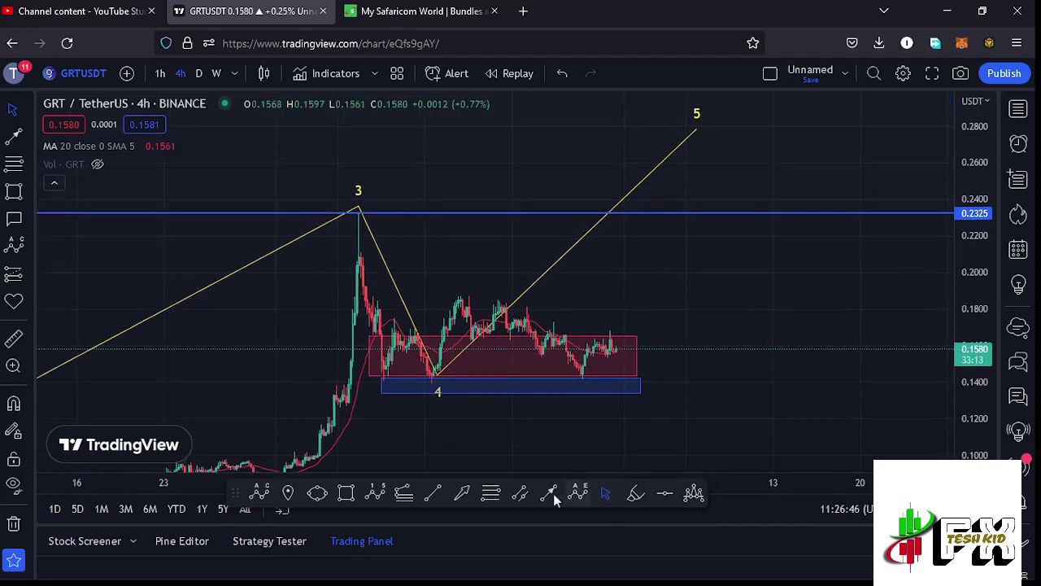
Draw a yellow upward arrow from the last candle to about 0.2049
mouse_move(617, 348)
mouse_down()
mouse_move(611, 299)
mouse_move(463, 299)
mouse_move(631, 301)
mouse_move(660, 265)
mouse_up()
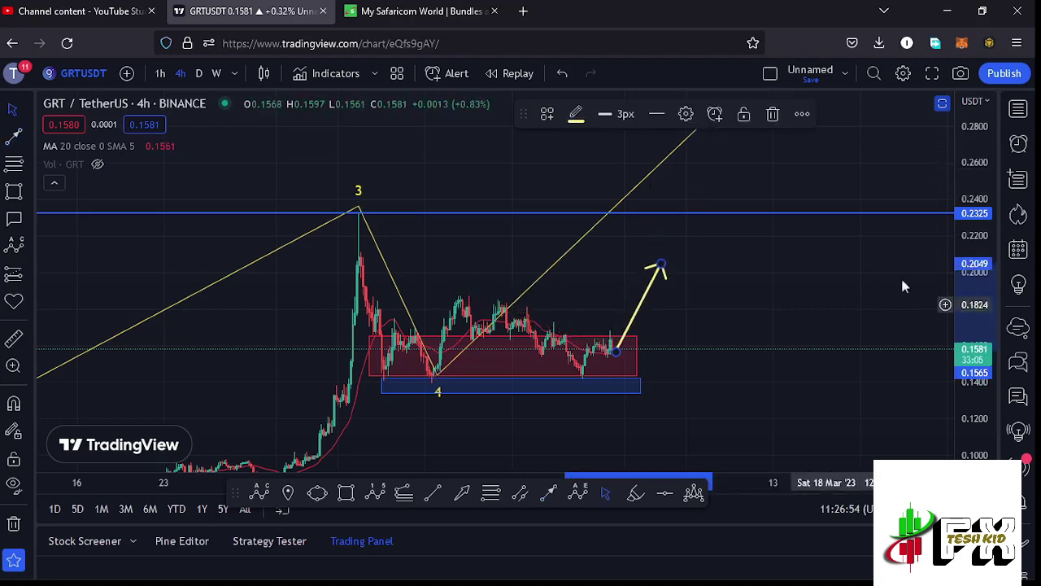
scroll(736, 346, down, 2)
scroll(790, 419, down, 5)
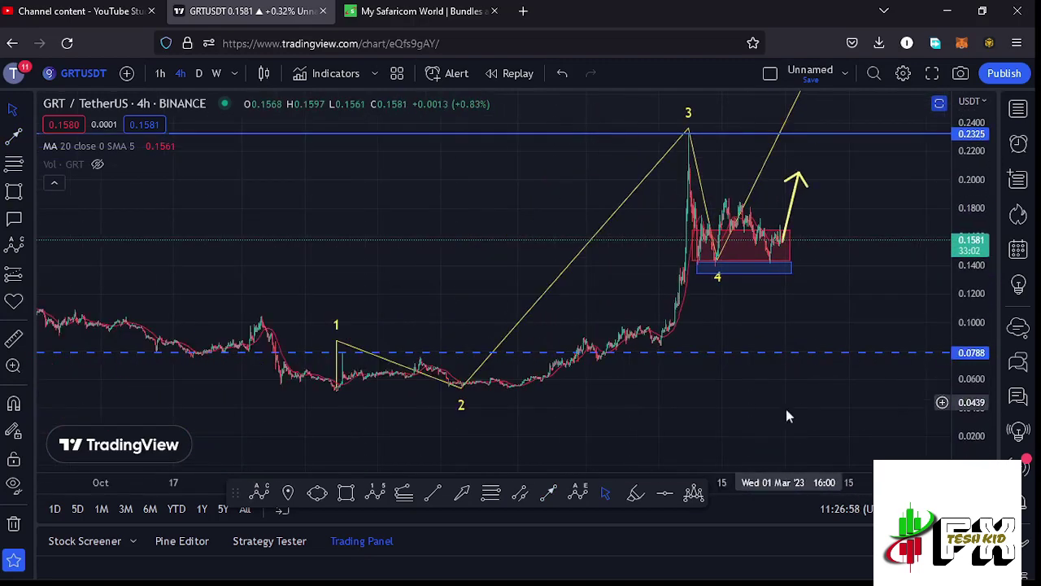
Draw a Fibonacci extension from the wave 1 low through wave 2 and view its 1.618 level
click(407, 498)
click(335, 391)
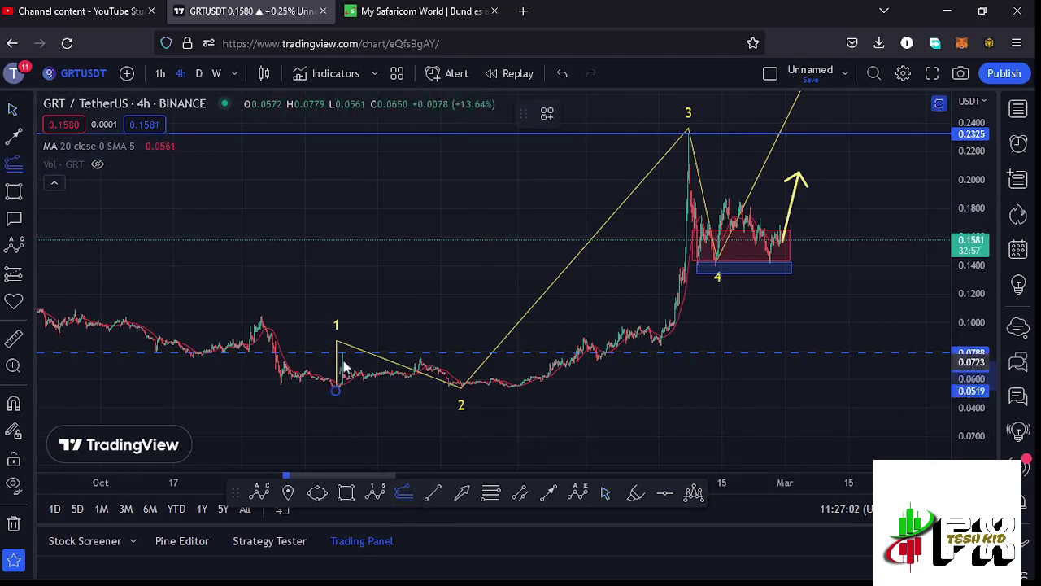
click(341, 355)
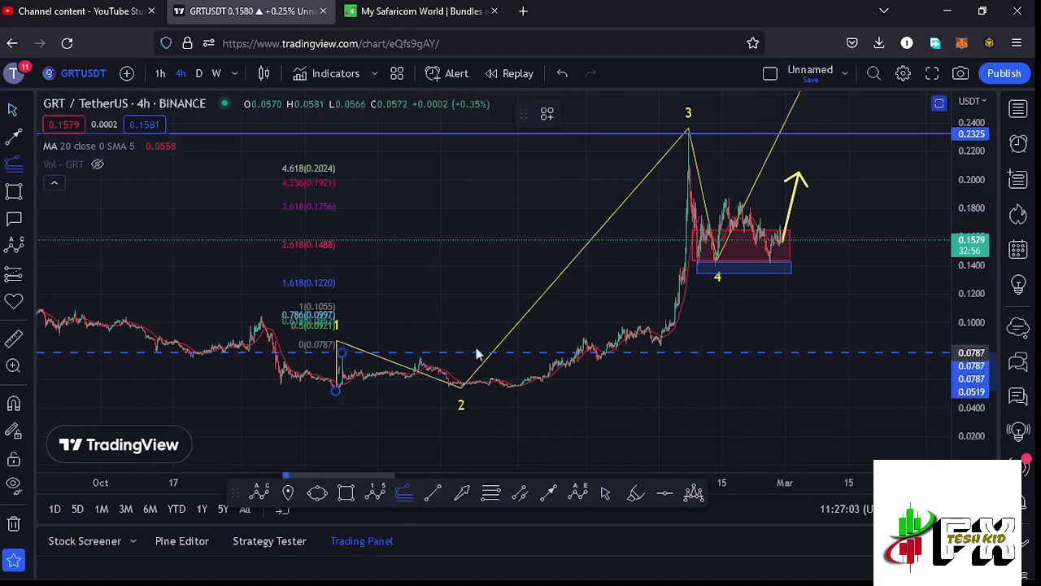
click(910, 135)
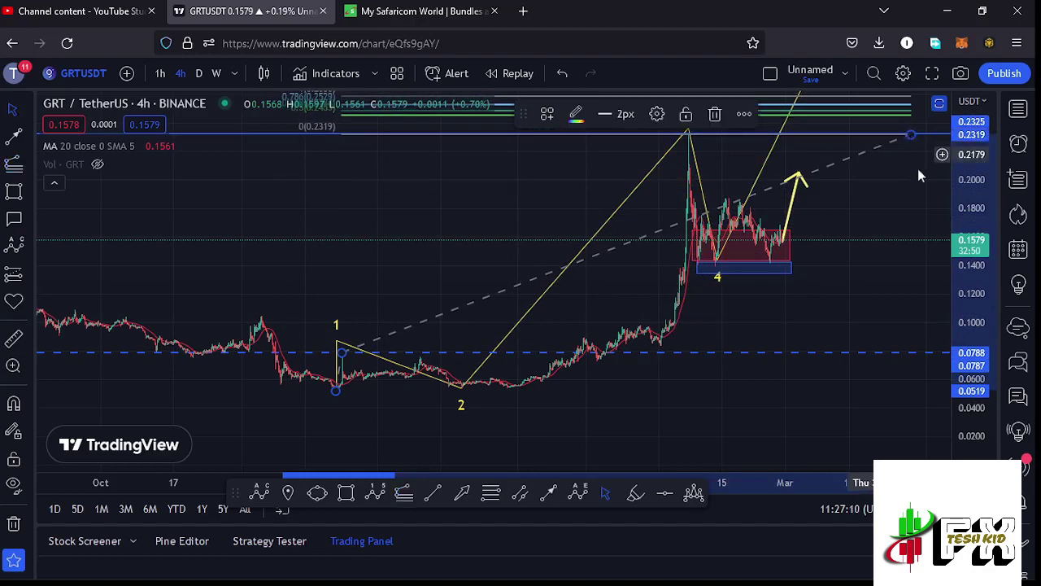
drag(912, 184, 825, 328)
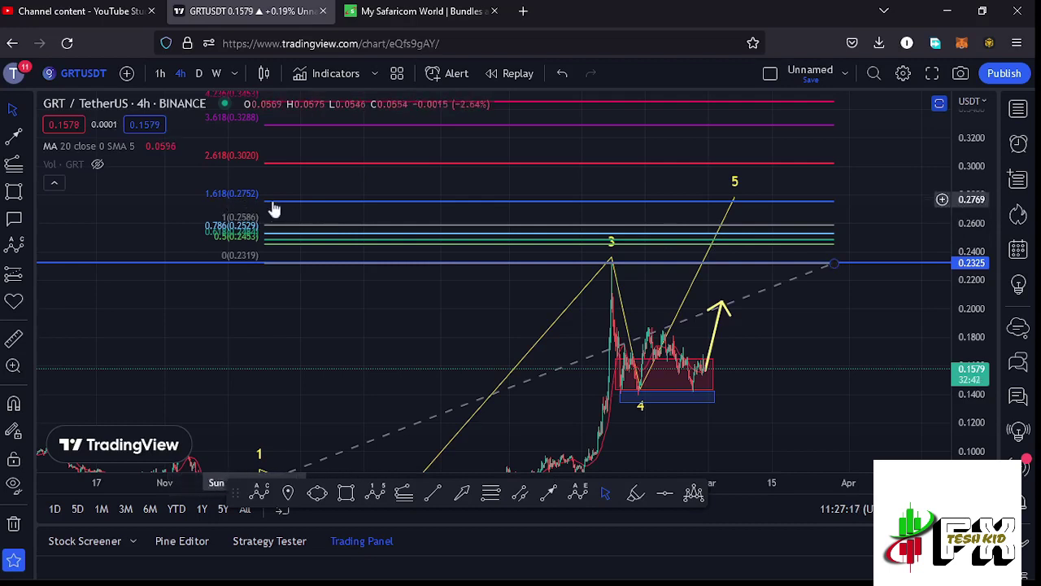
Delete the Fibonacci extension drawing
click(832, 260)
click(716, 115)
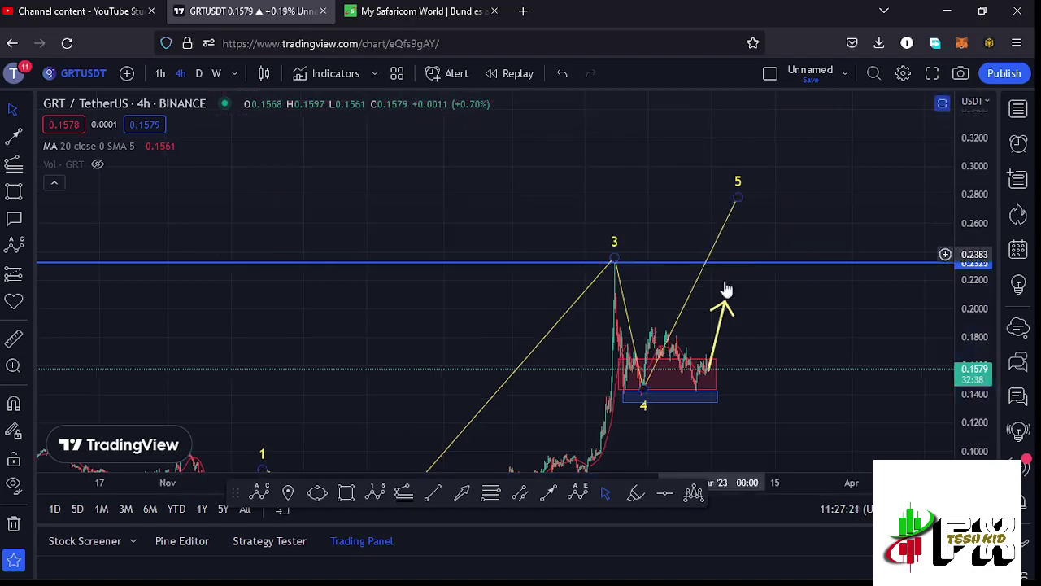
scroll(739, 360, up, 5)
Re-aim the yellow arrow down-right from the red box's right edge toward about 0.14
drag(548, 390, 748, 331)
drag(676, 249, 664, 337)
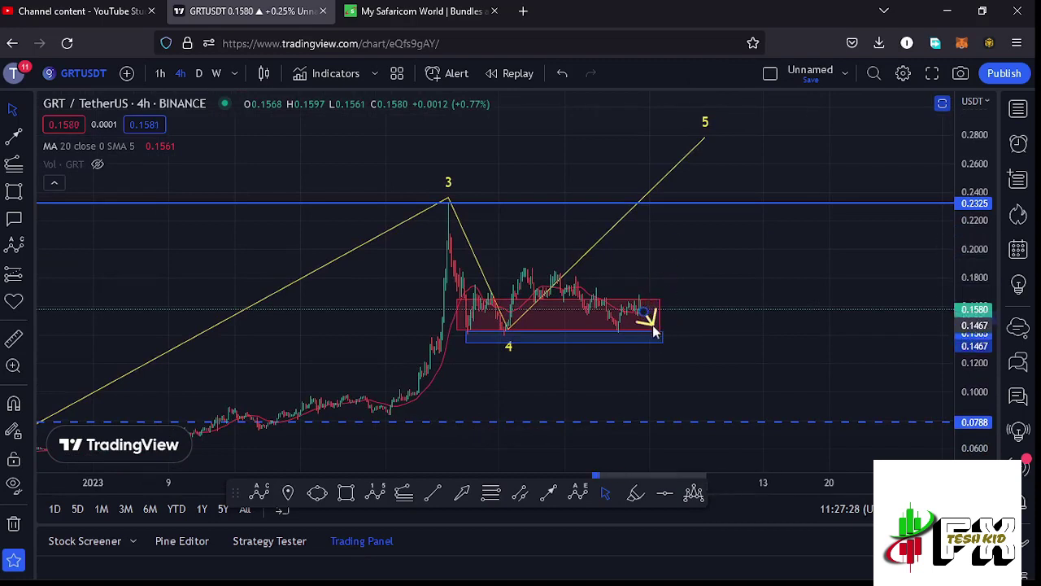
drag(655, 336, 654, 333)
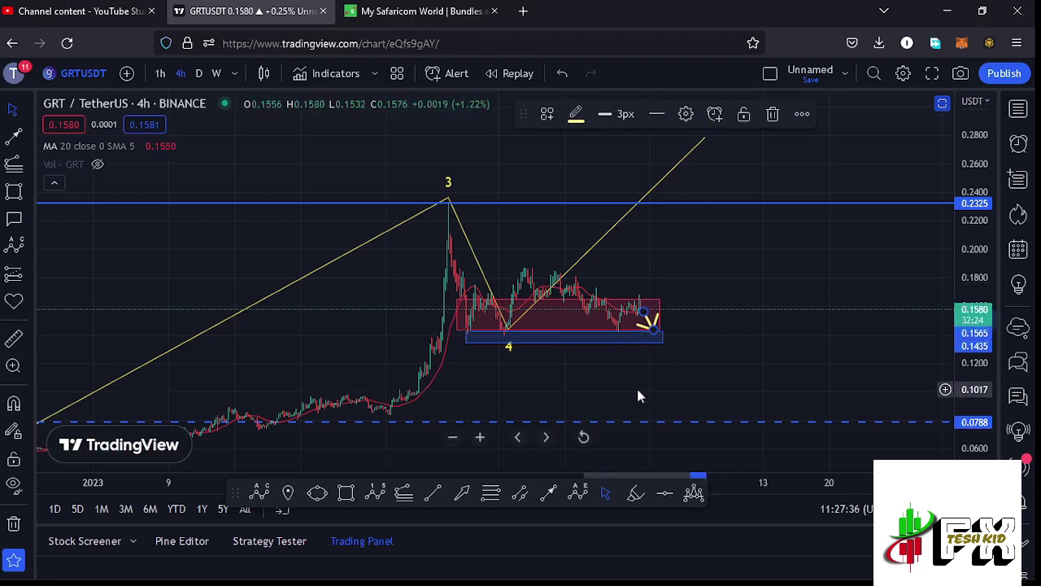
drag(639, 395, 701, 348)
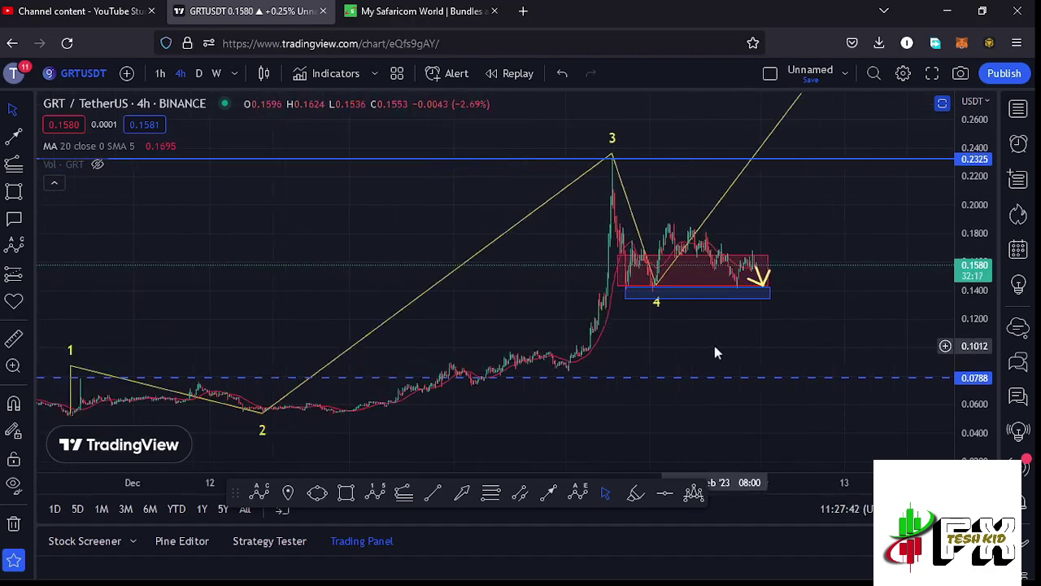
Draw a Fib retracement from the wave 2 low to 0.2335 and box its 0.5–0.618 zone in yellow
click(490, 494)
click(243, 410)
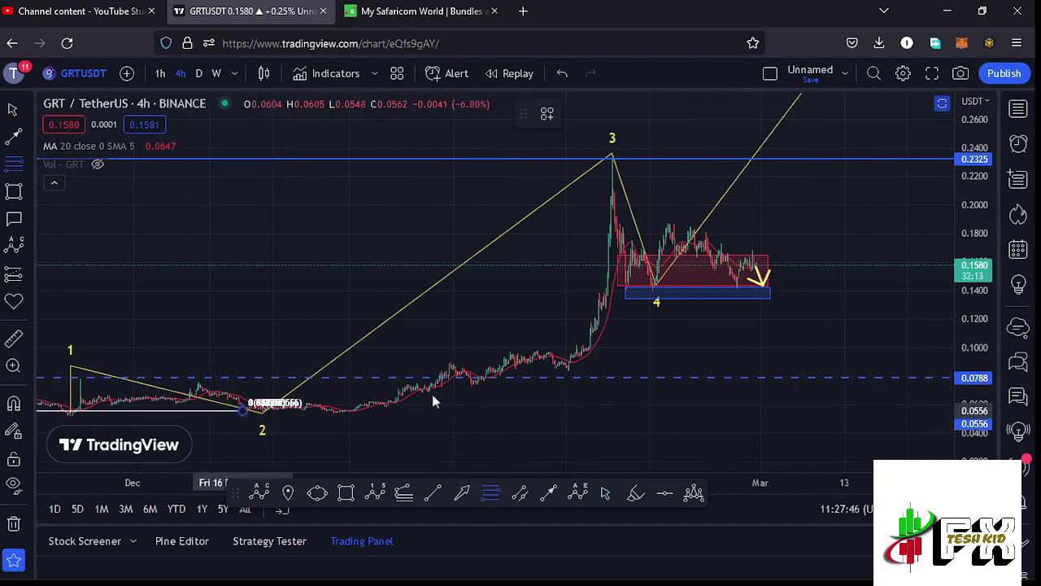
click(838, 159)
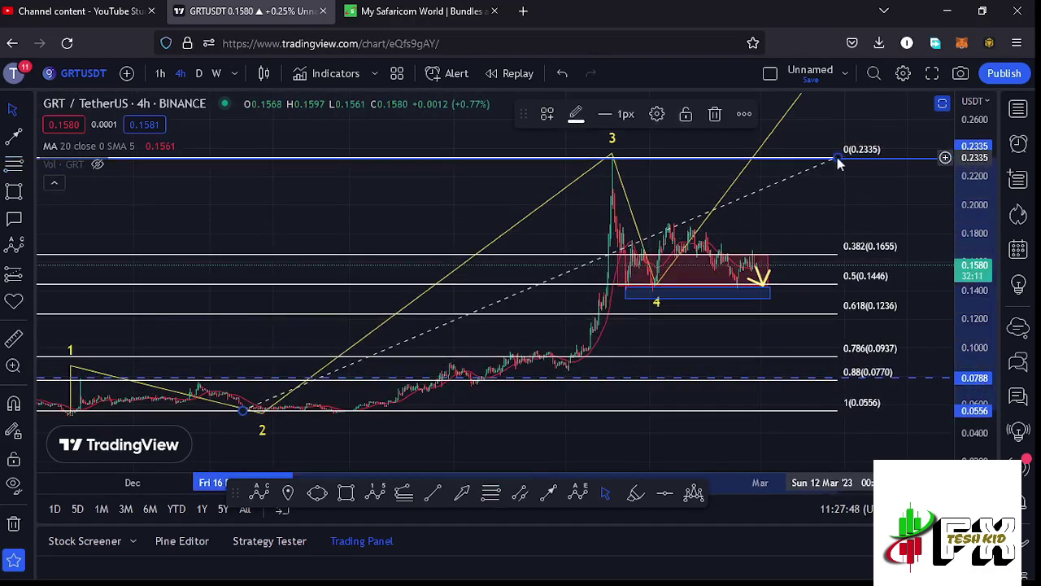
drag(819, 193, 763, 198)
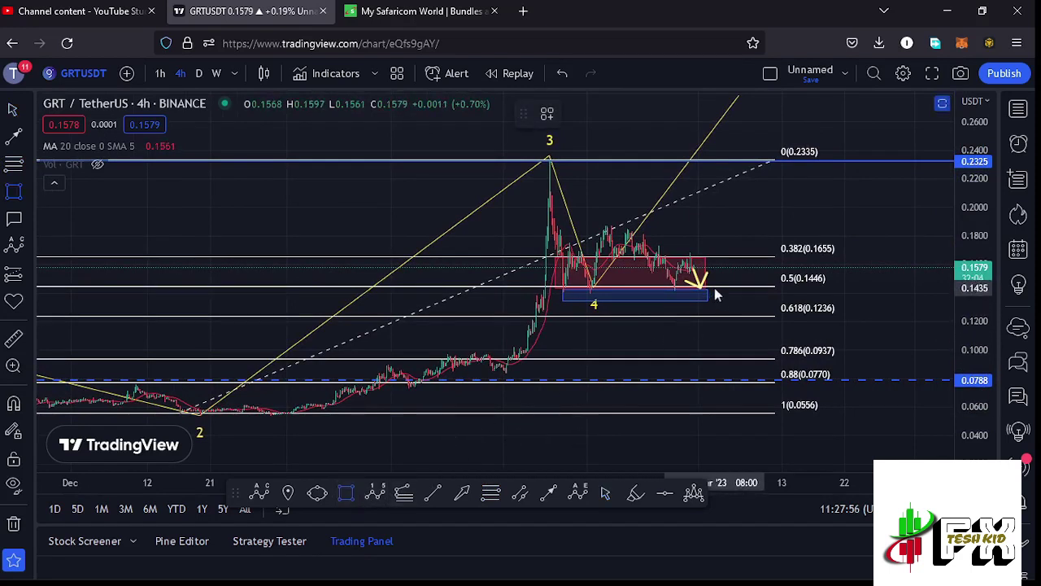
drag(716, 286, 766, 316)
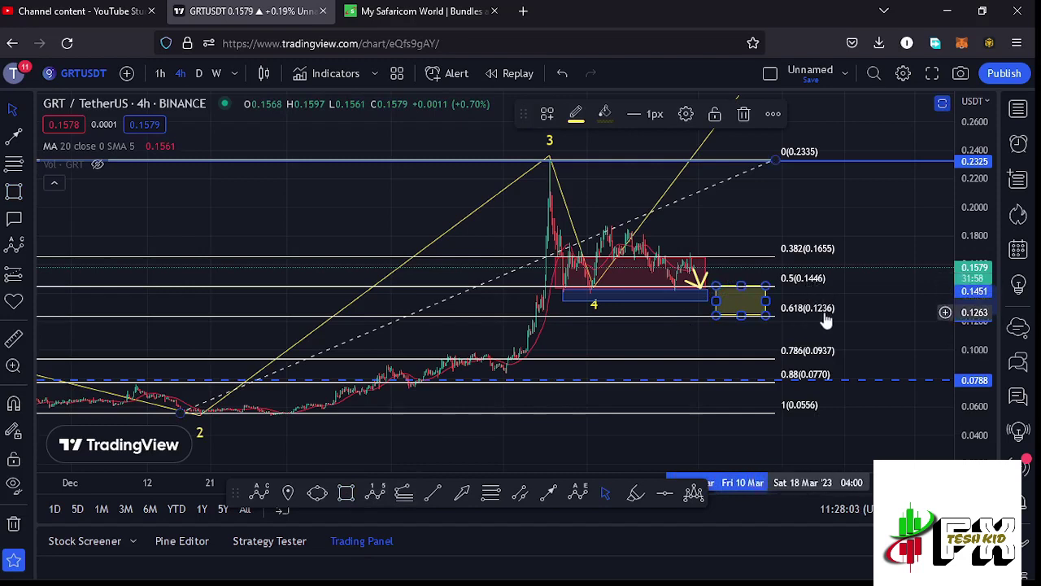
Delete the Fib retracement and draw an arrow from the red box into the yellow target box
click(771, 159)
click(714, 114)
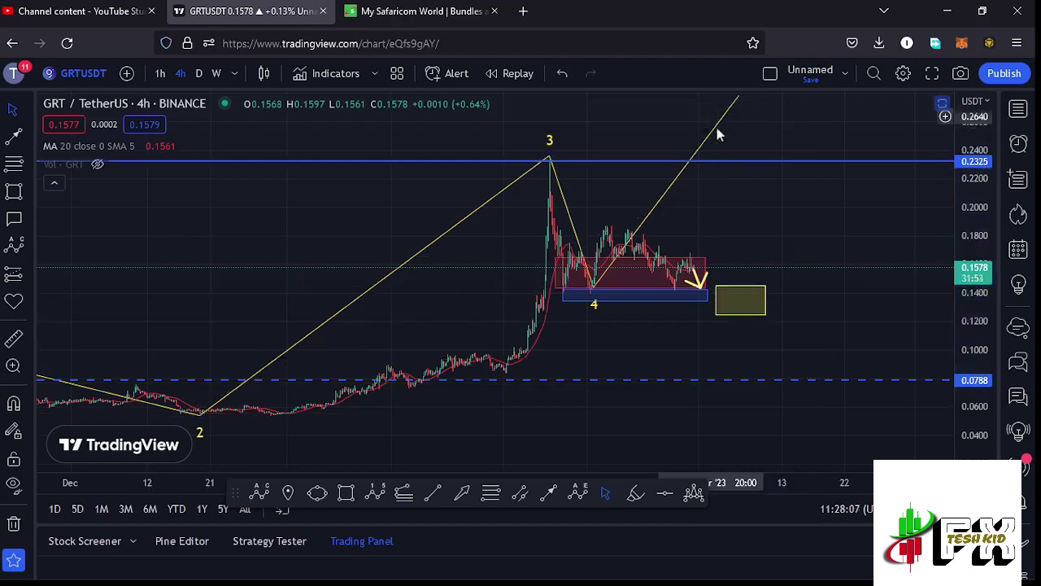
drag(704, 293, 736, 313)
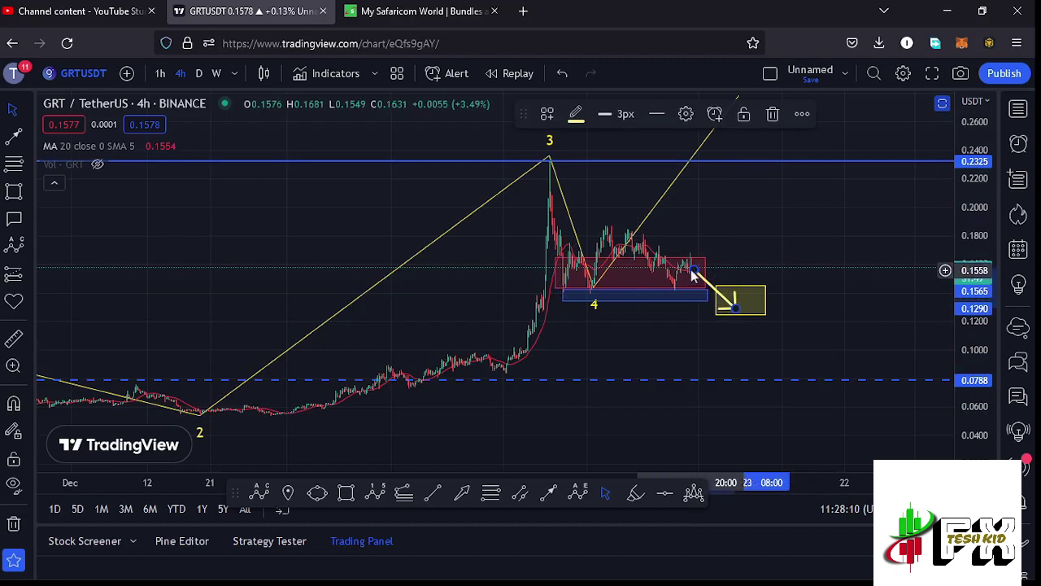
drag(691, 273, 684, 274)
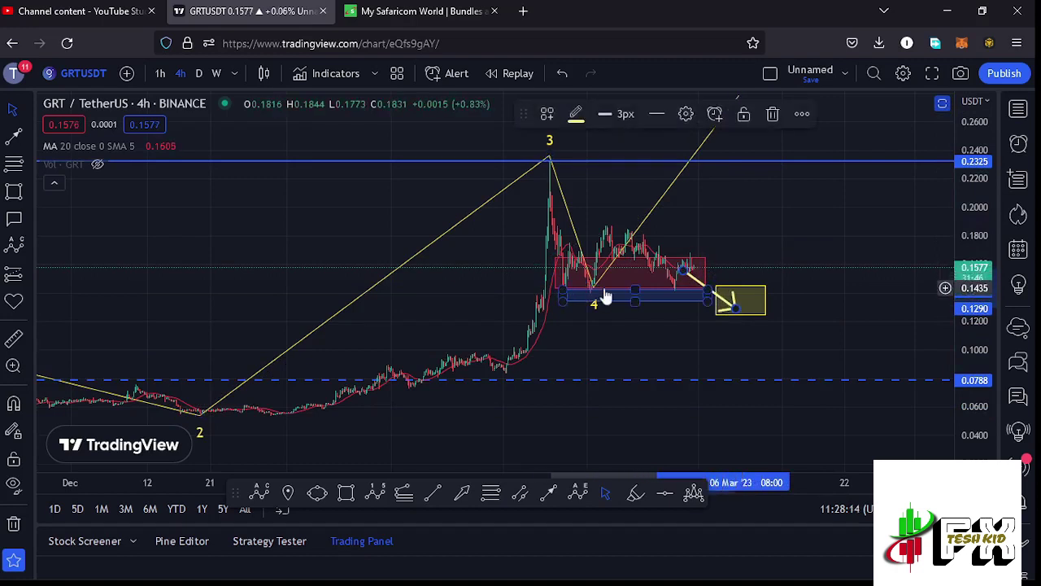
click(828, 224)
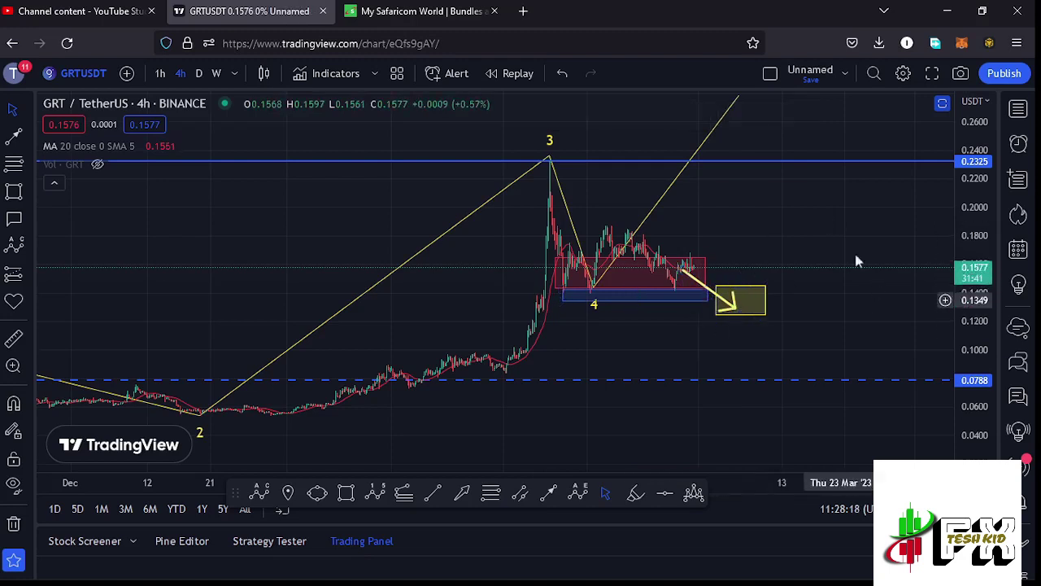
scroll(818, 240, up, 2)
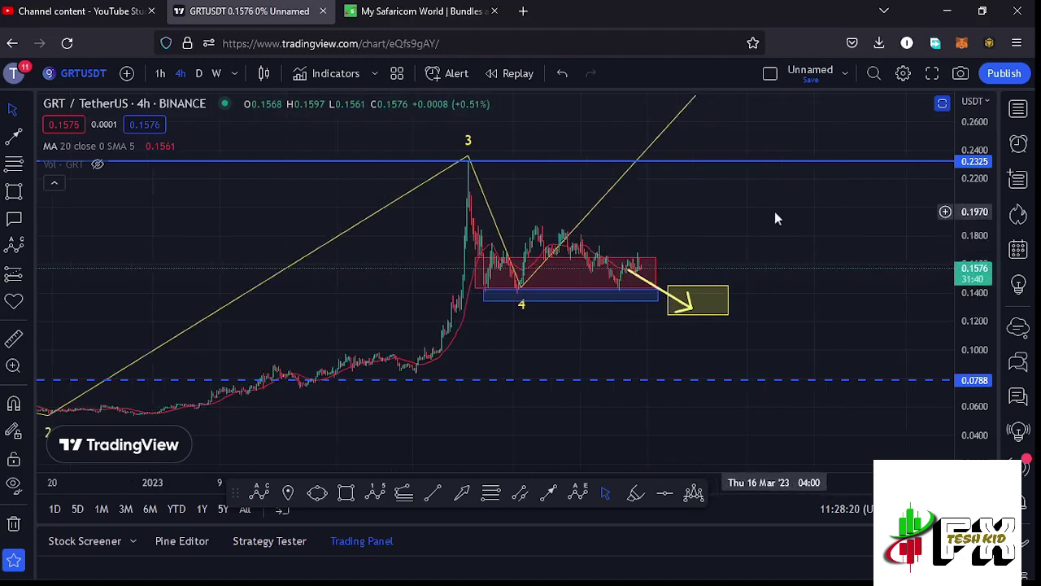
drag(776, 214, 760, 253)
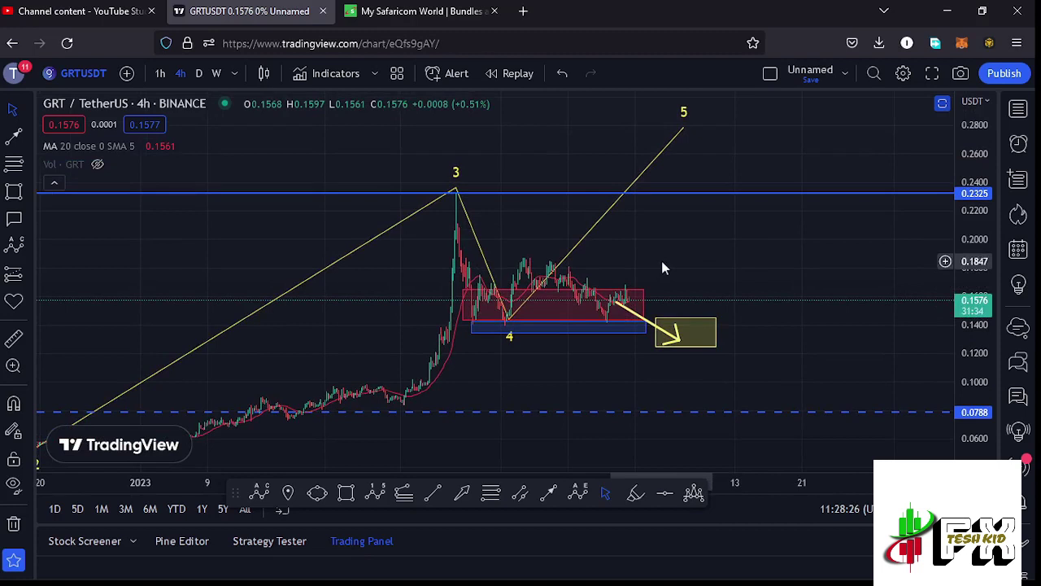
drag(669, 251, 666, 259)
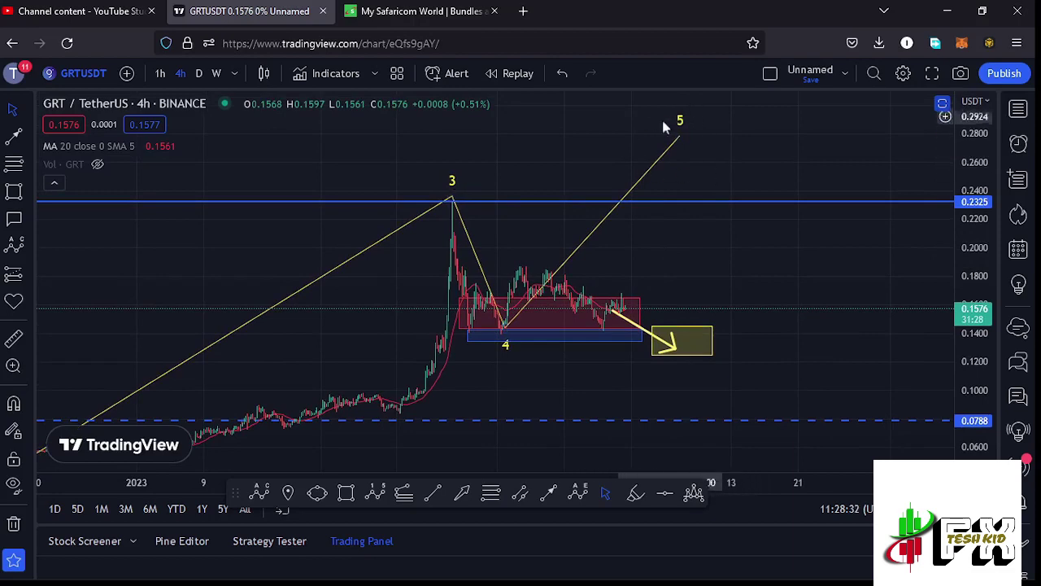
scroll(610, 277, up, 2)
drag(639, 273, 873, 290)
scroll(871, 290, up, 3)
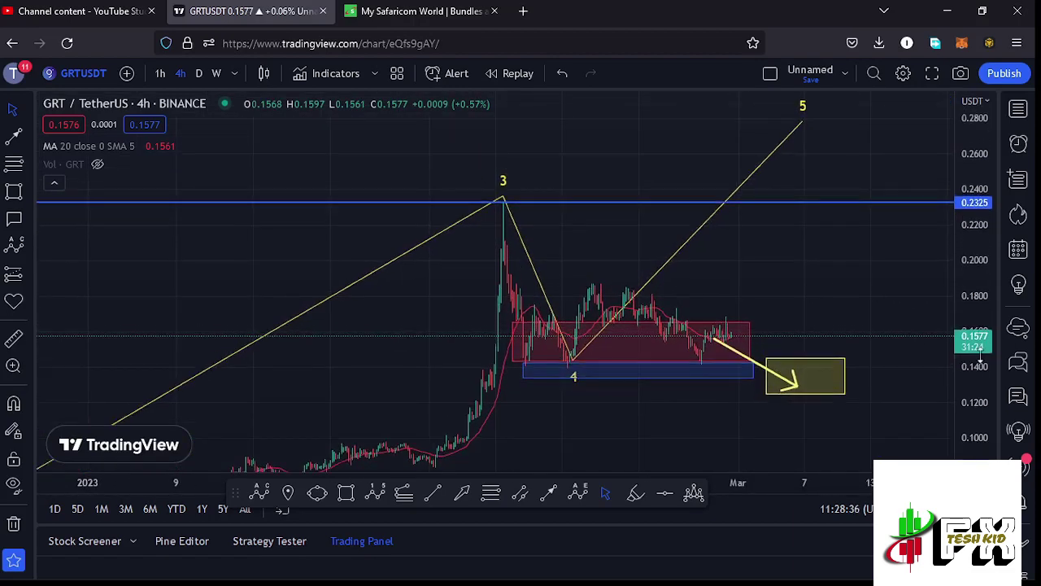
scroll(749, 299, up, 1)
drag(770, 288, 723, 284)
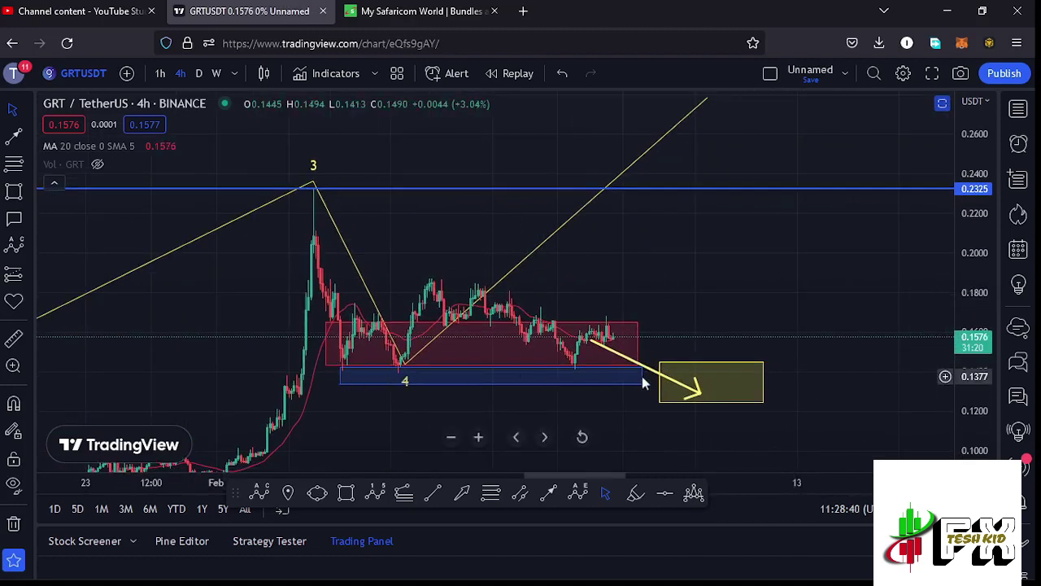
click(635, 492)
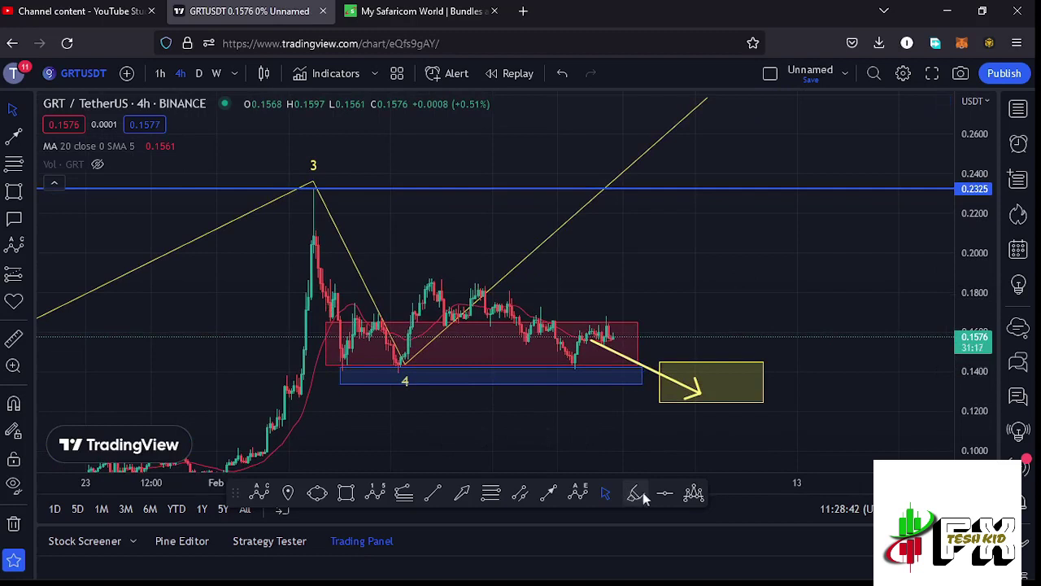
Trace a blue highlighter stroke from the wave 3 peak down to the wave 4 low and up to 0.20
drag(311, 227, 317, 243)
mouse_move(333, 289)
mouse_down()
mouse_move(375, 367)
mouse_move(446, 275)
mouse_move(482, 284)
mouse_move(546, 356)
mouse_up()
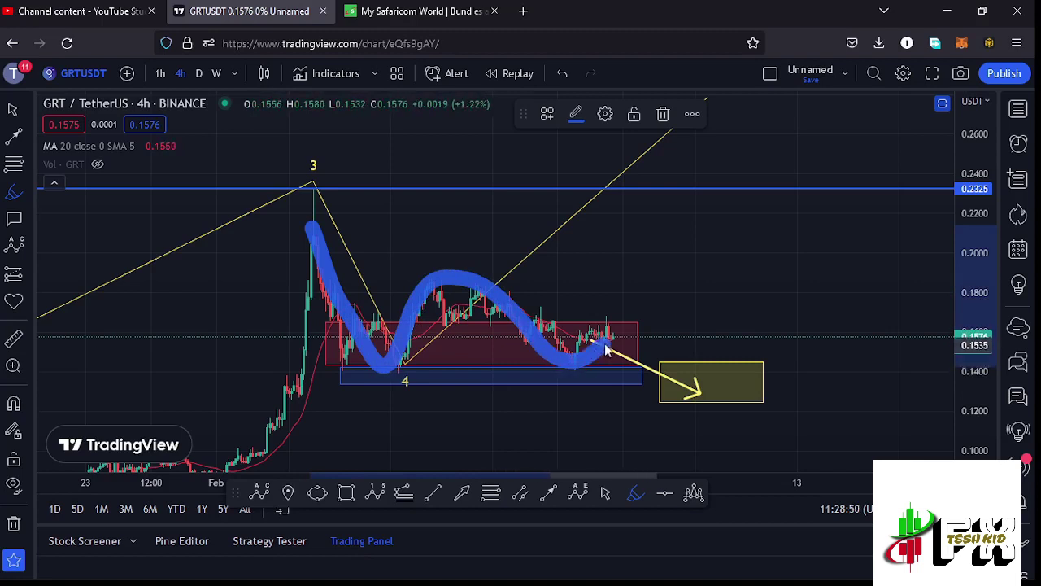
drag(611, 340, 639, 267)
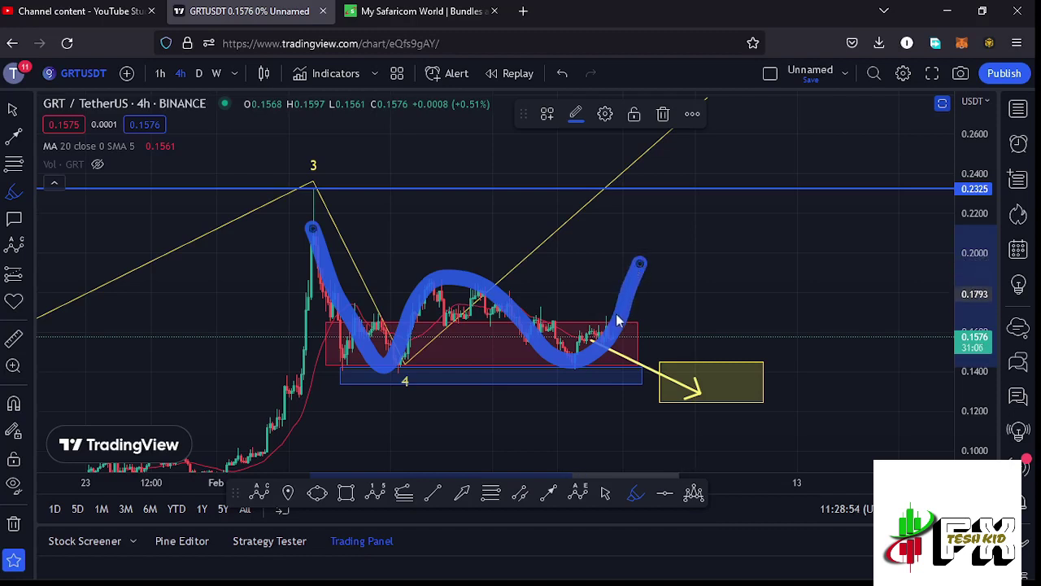
click(549, 494)
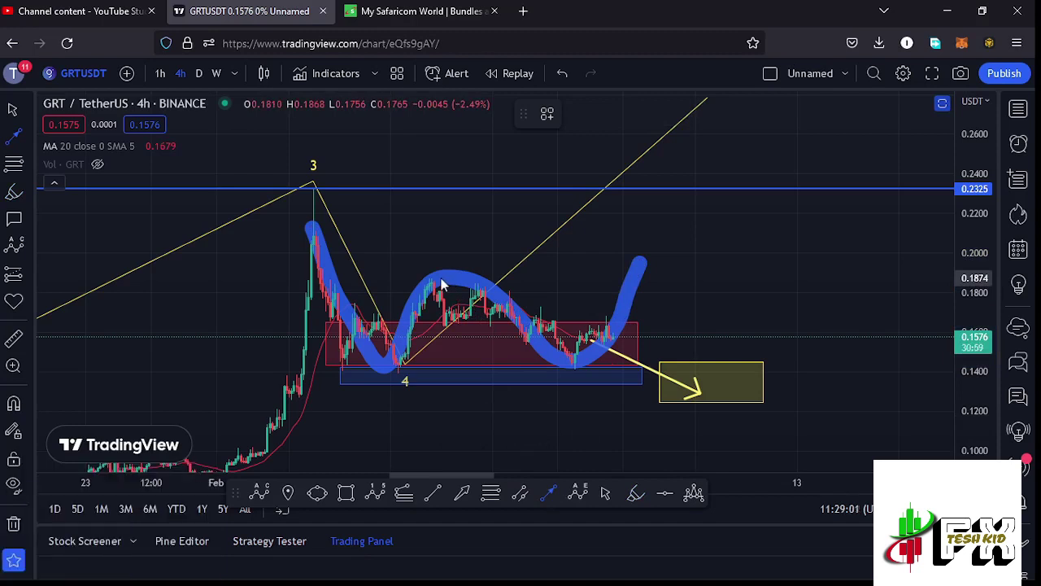
Place a yellow down-arrow onto the mid-range peak near 0.19 and delete the blue freehand curve
drag(440, 281, 445, 373)
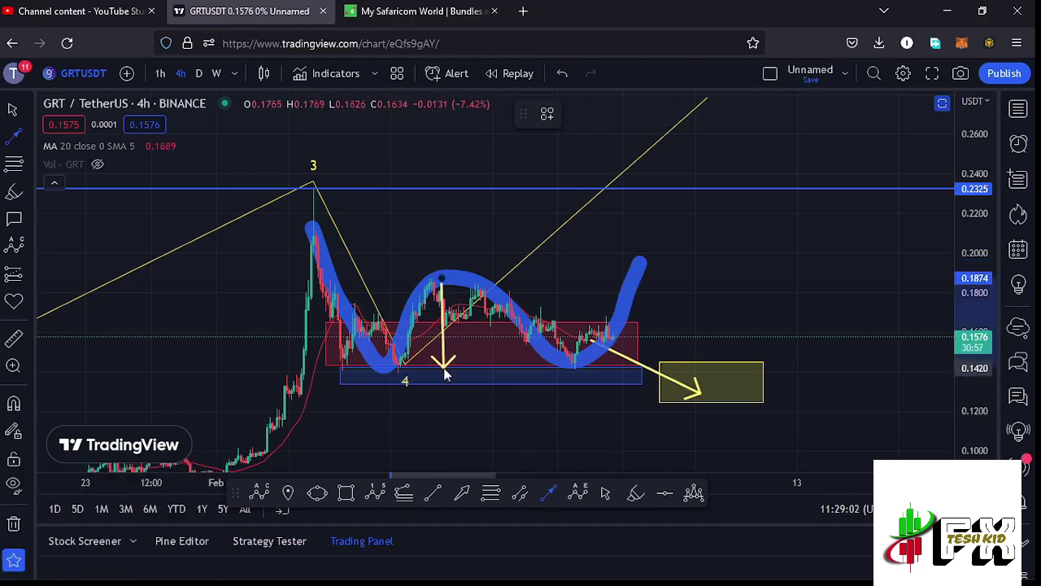
drag(444, 323, 440, 219)
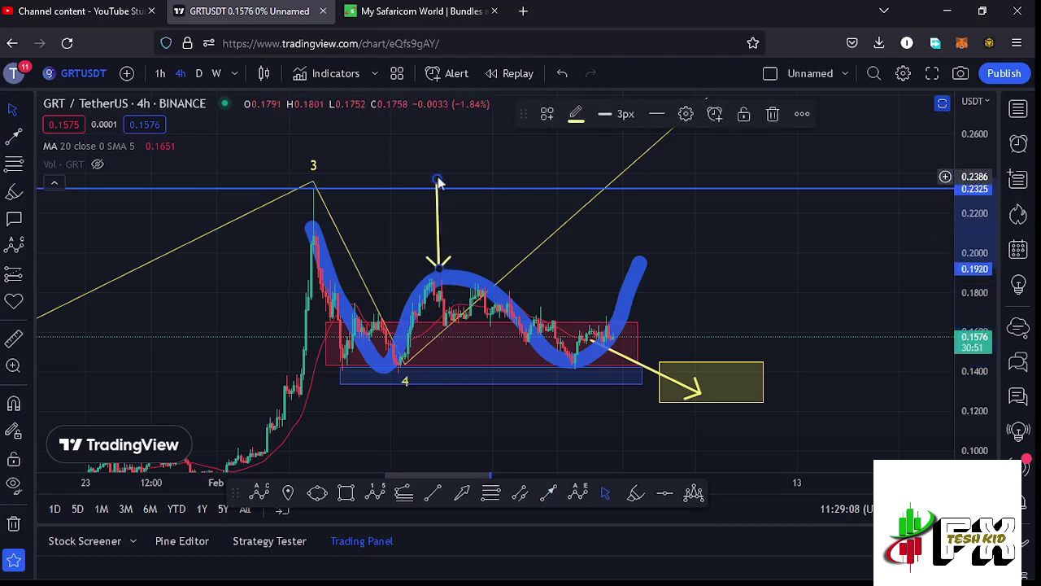
click(482, 226)
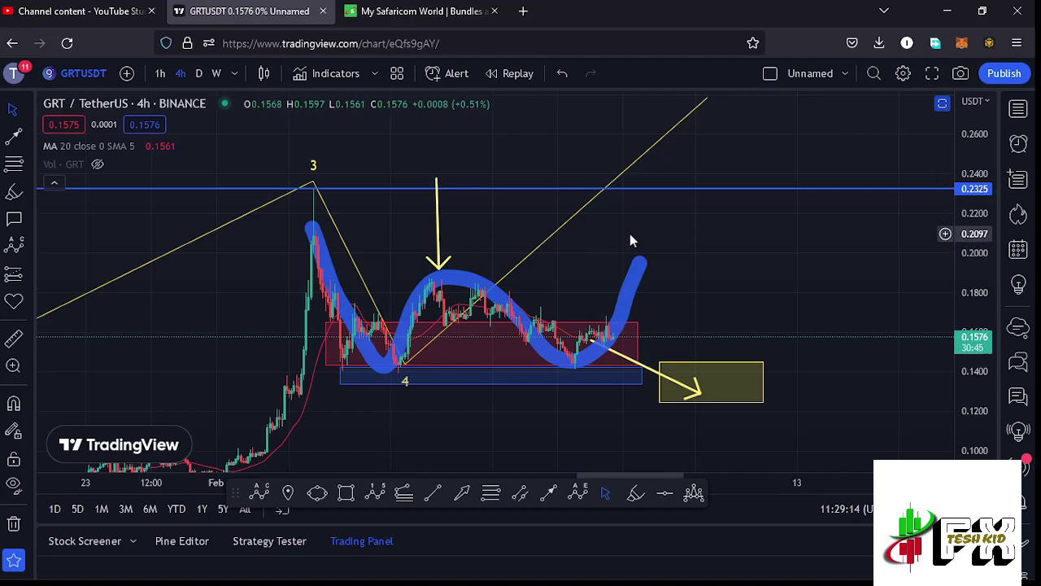
click(637, 268)
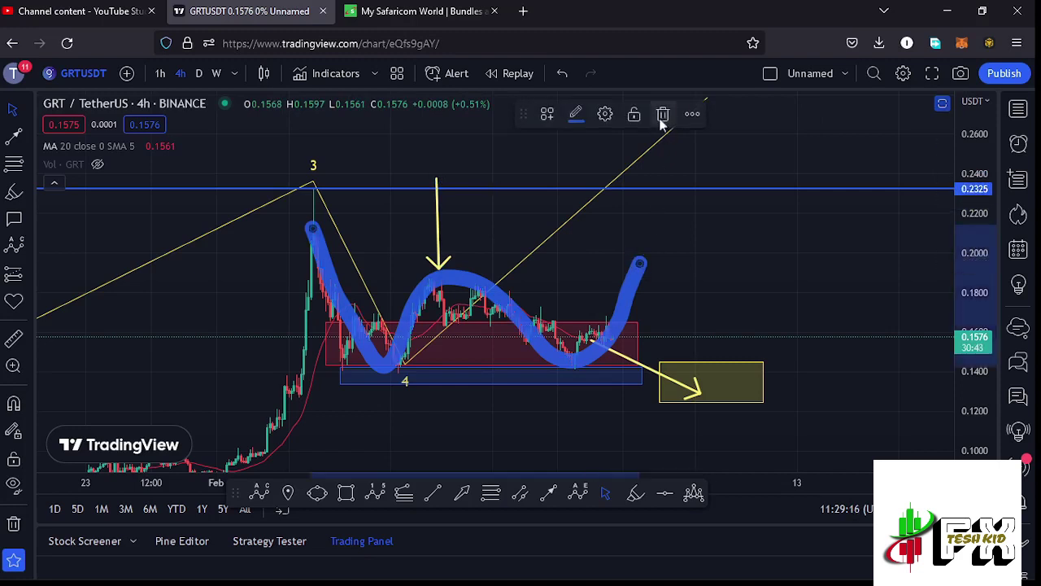
click(663, 117)
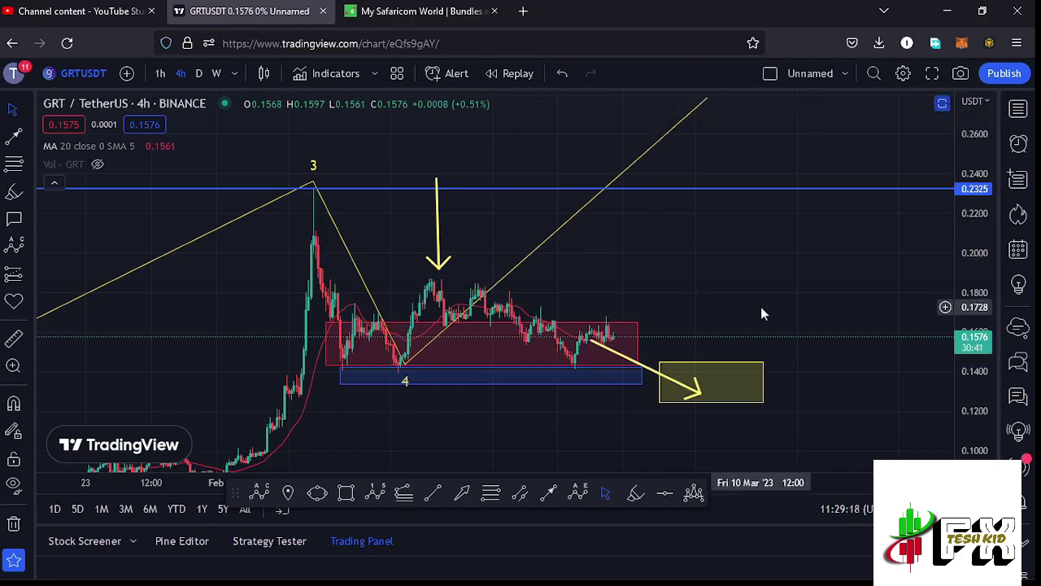
Inspect the yellow target box and arrow, then pan until the wave 5 label shows
drag(761, 307, 726, 261)
click(686, 331)
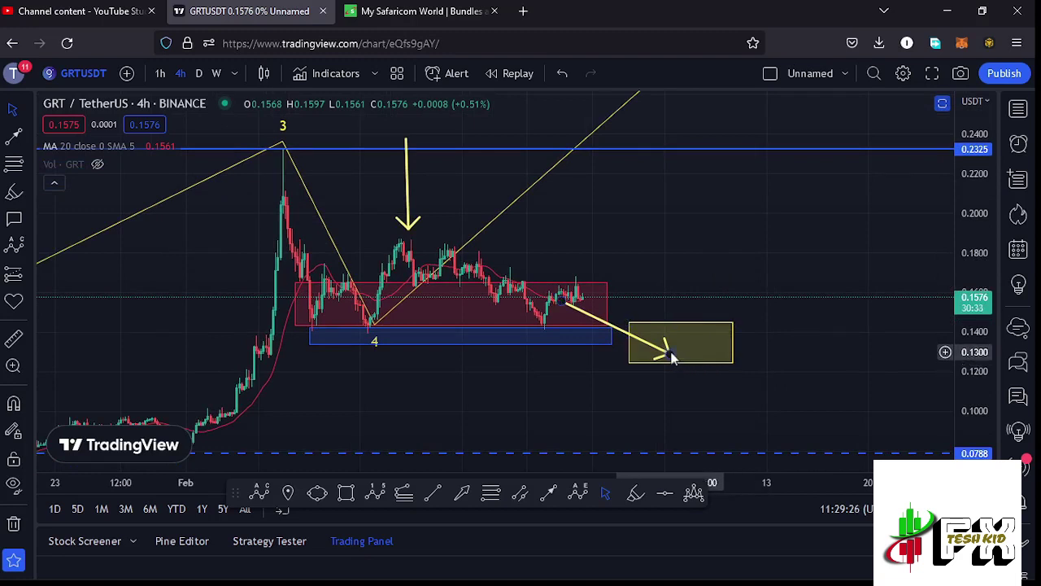
click(669, 355)
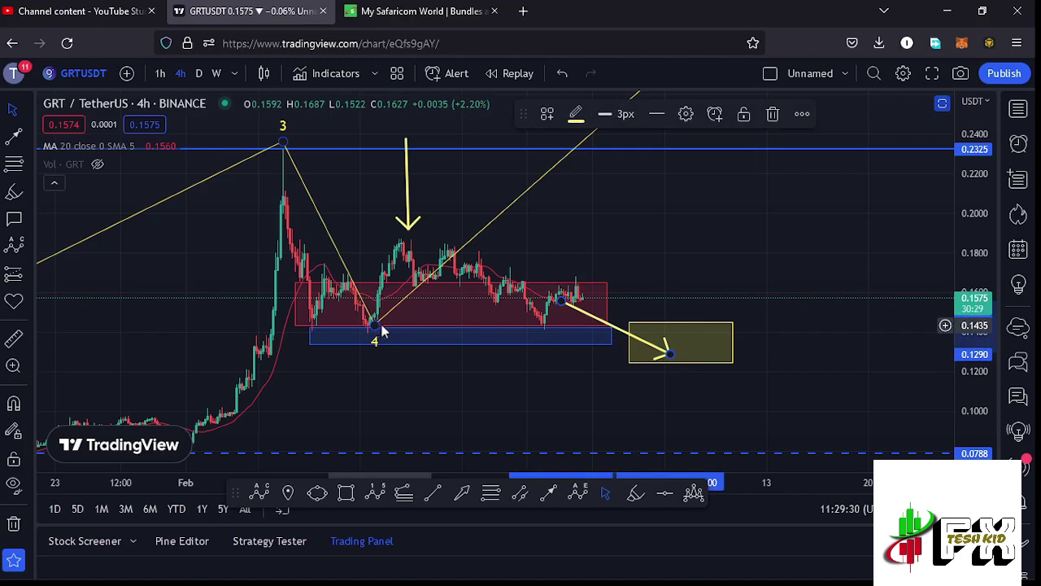
drag(706, 241, 653, 293)
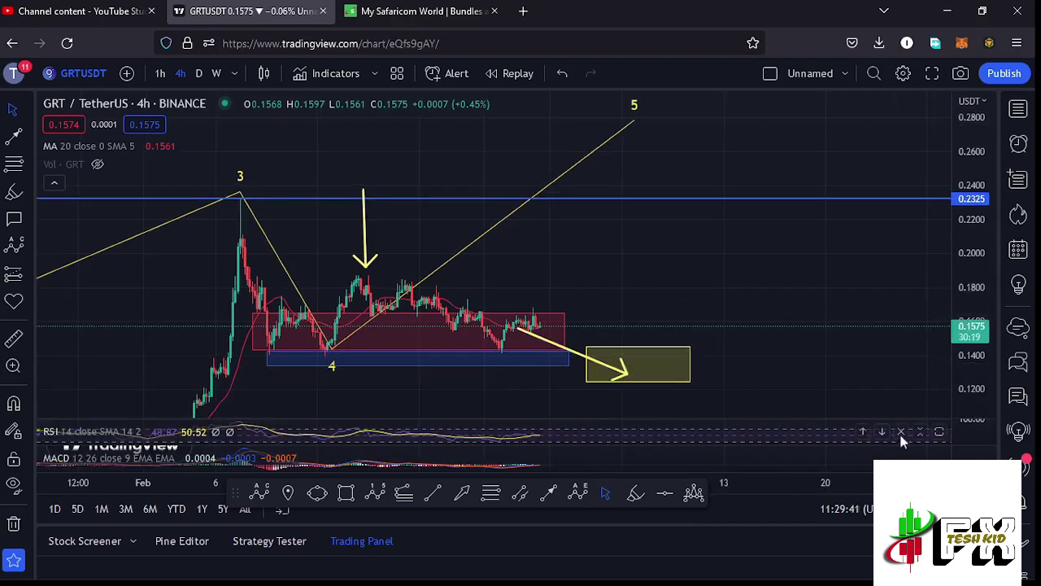
Review the RSI and MACD panes full-size, restore both, and switch to the daily timeframe
click(940, 432)
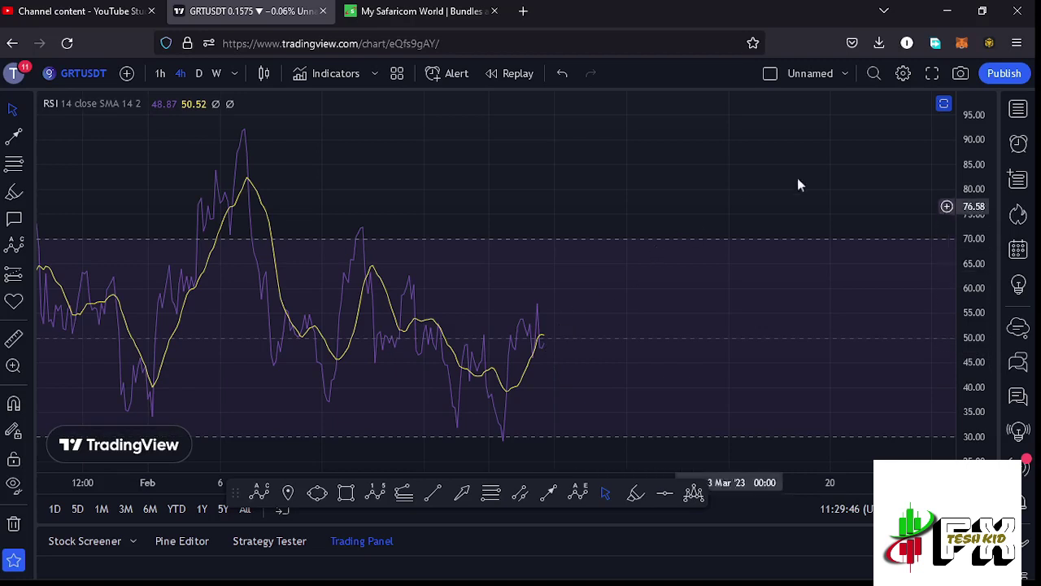
click(944, 104)
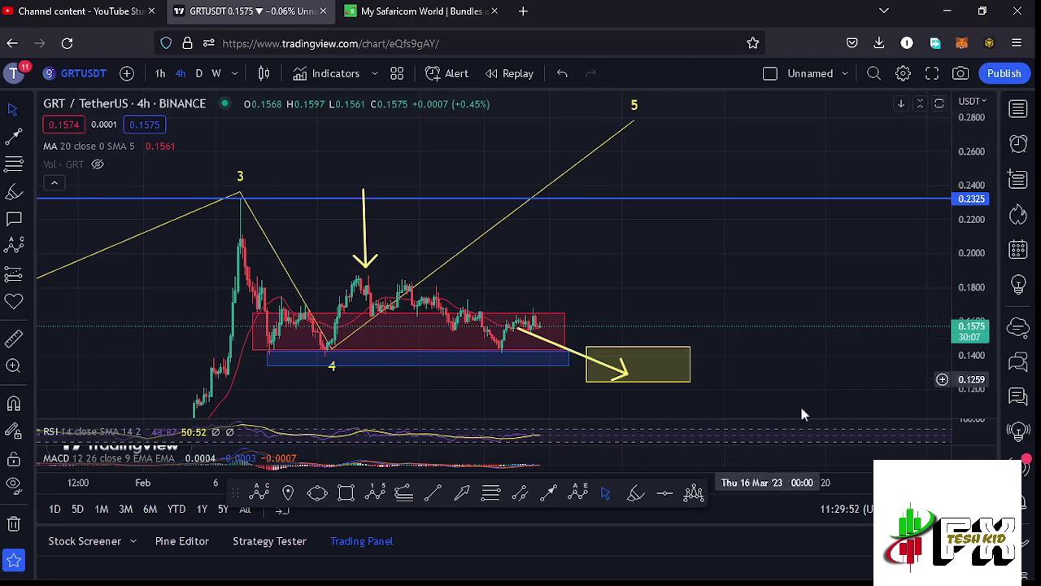
click(940, 457)
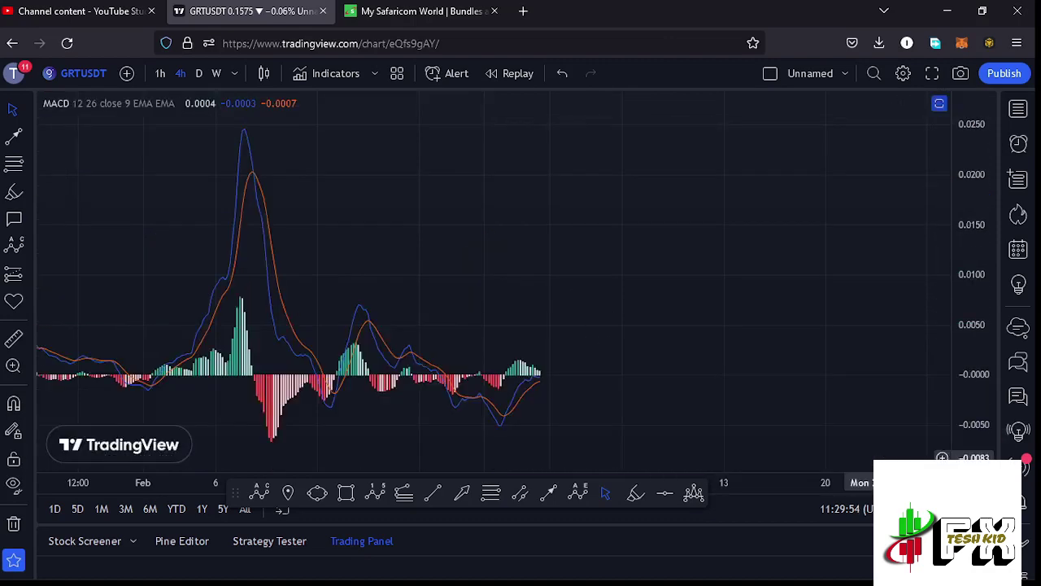
scroll(653, 415, up, 2)
drag(495, 417, 718, 398)
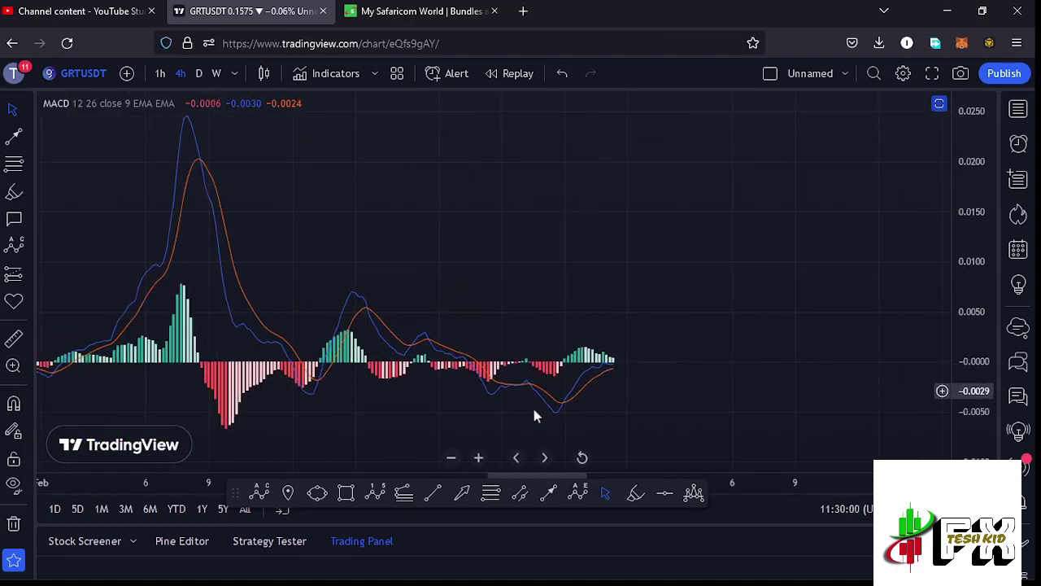
click(939, 106)
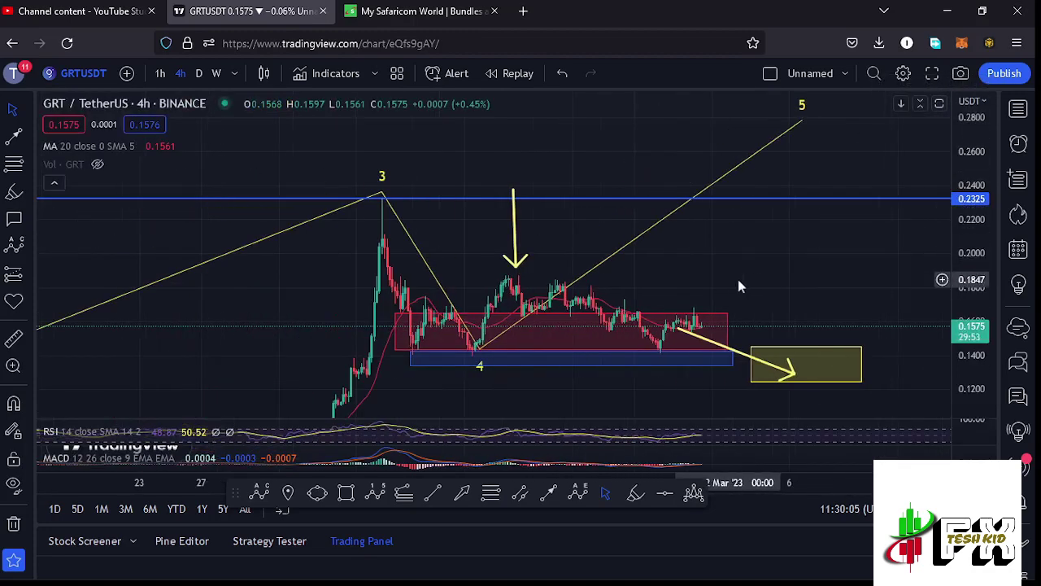
click(201, 72)
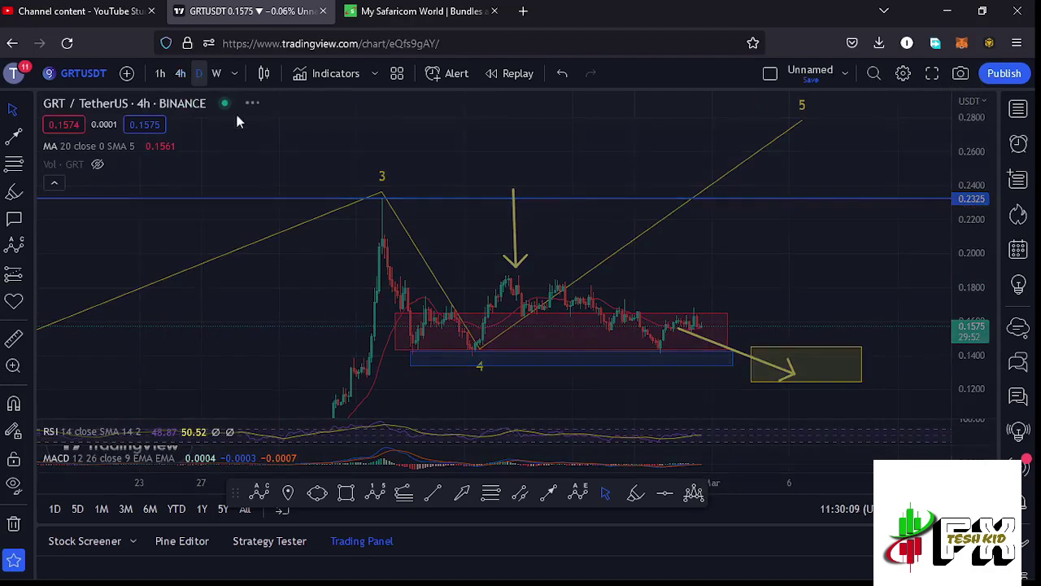
Compress the daily price scale and maximize the price pane, hiding RSI and MACD
drag(456, 256, 879, 158)
drag(968, 158, 972, 249)
drag(698, 200, 615, 295)
double_click(405, 270)
drag(982, 181, 981, 198)
drag(674, 138, 645, 183)
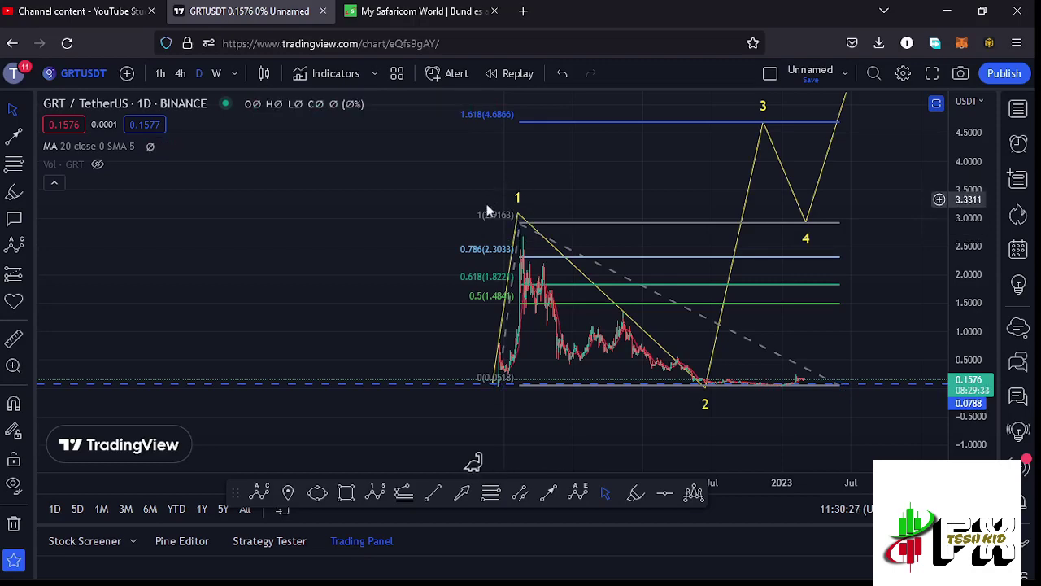
Frame the full 1–5 wave count with wave 3 at the 1.618 level (4.6866)
scroll(455, 223, up, 3)
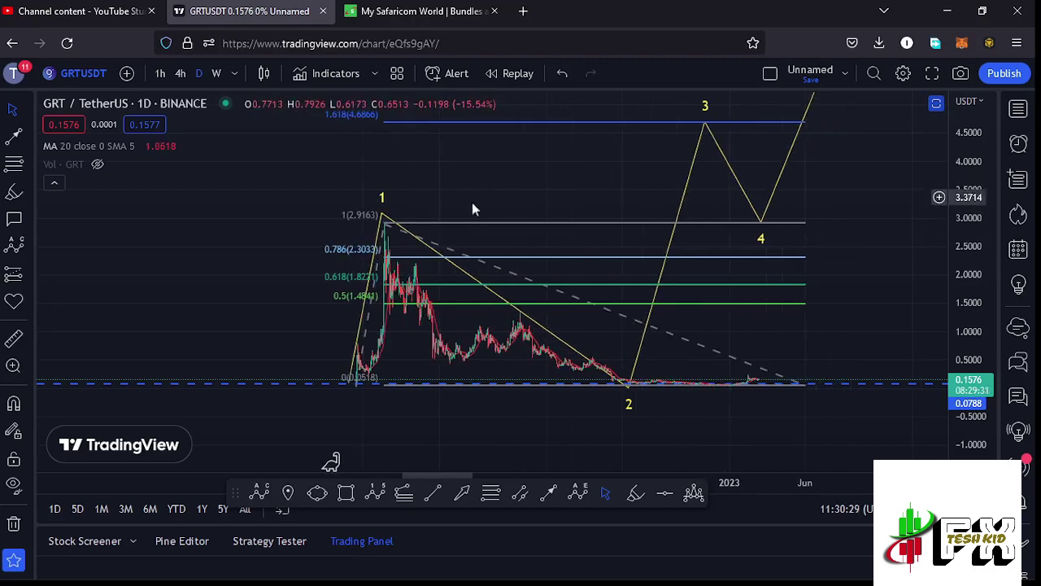
scroll(476, 223, up, 2)
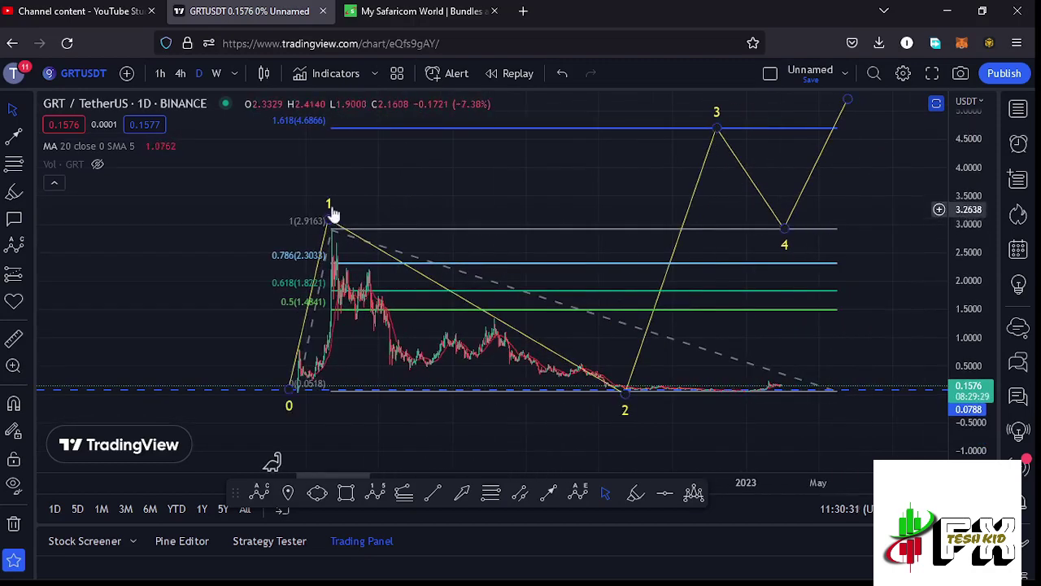
click(620, 388)
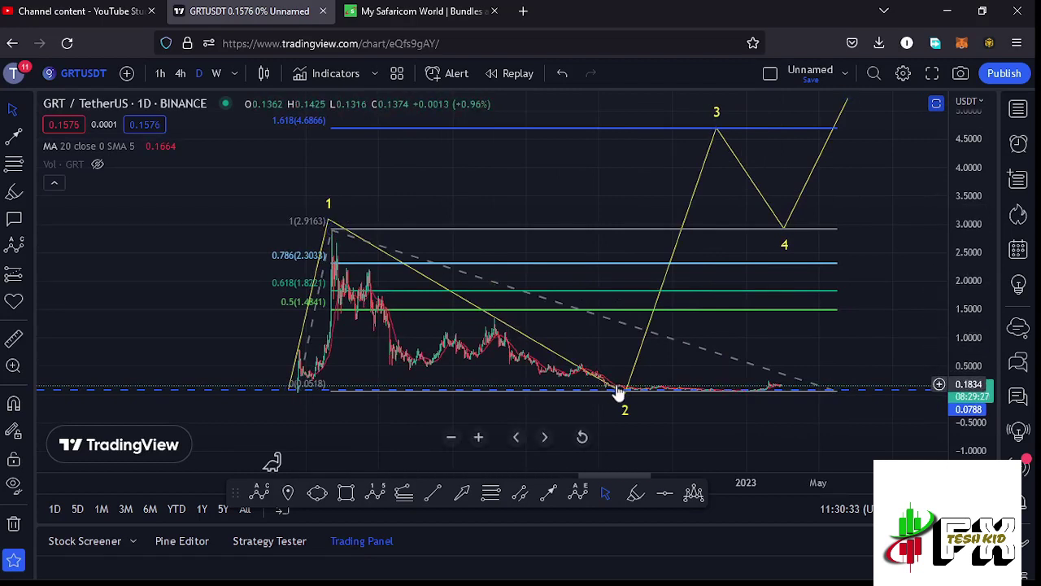
click(323, 402)
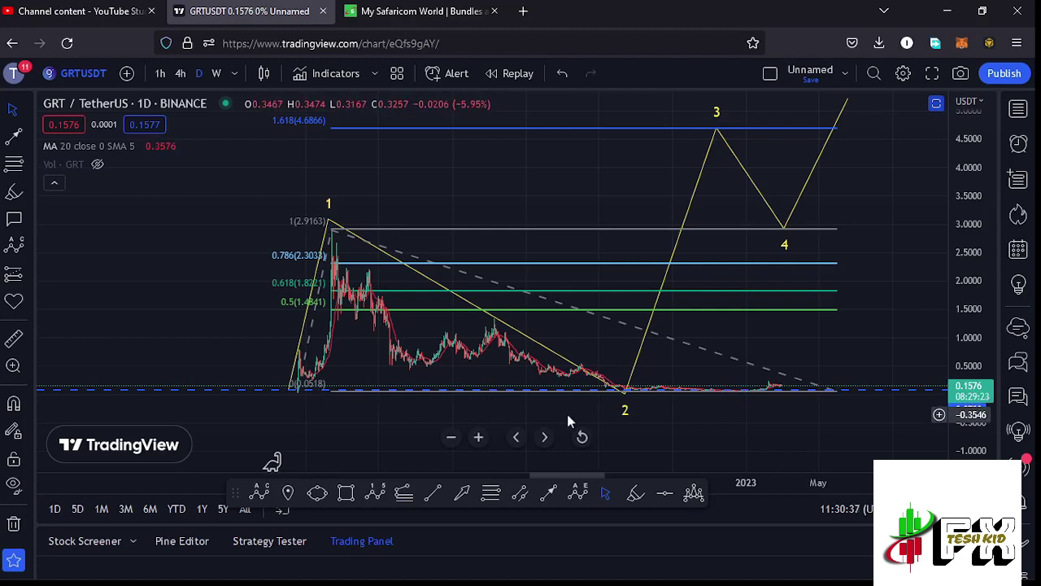
drag(563, 410, 508, 416)
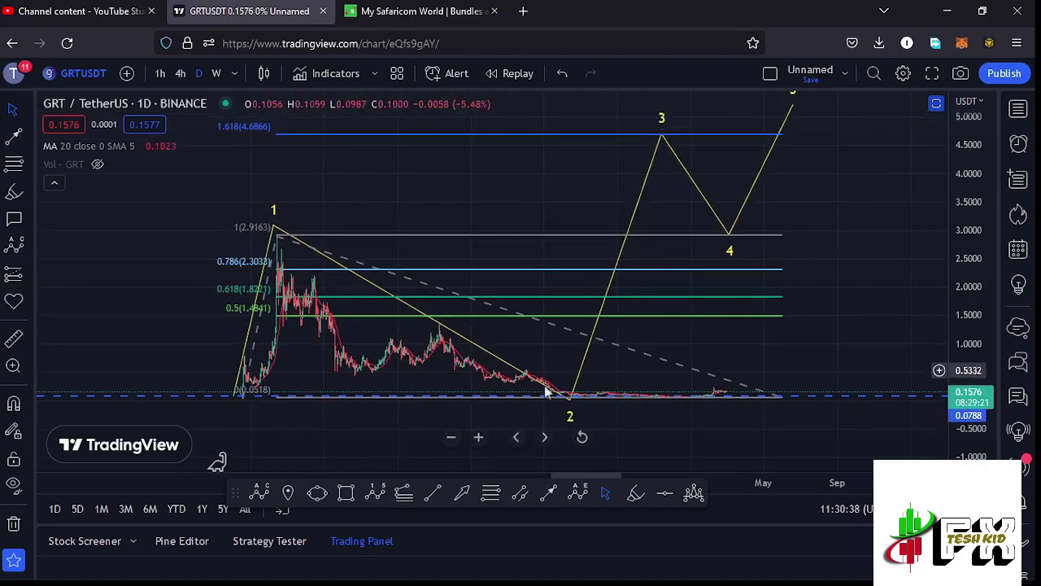
click(541, 381)
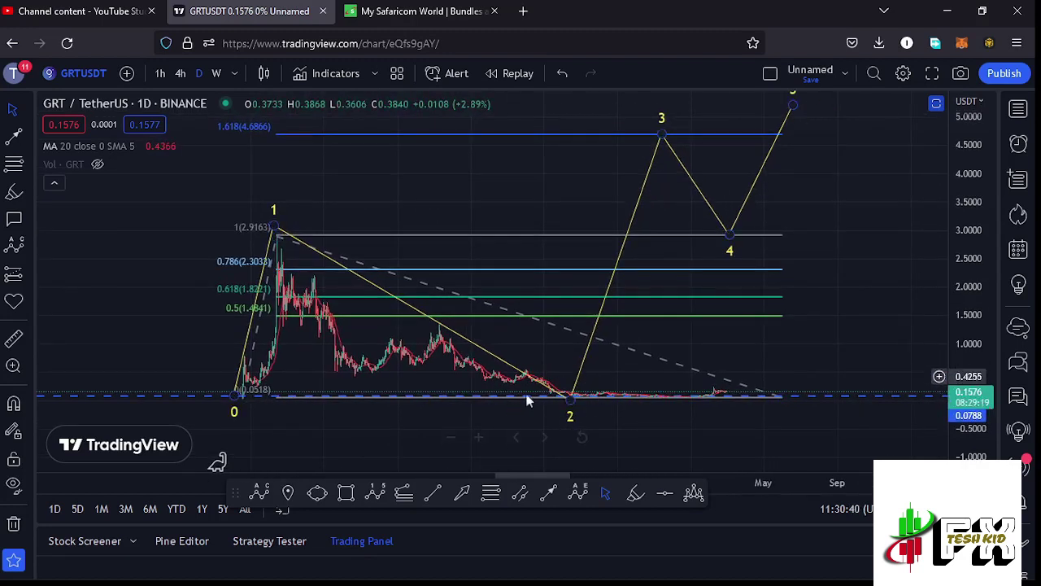
drag(973, 184, 974, 195)
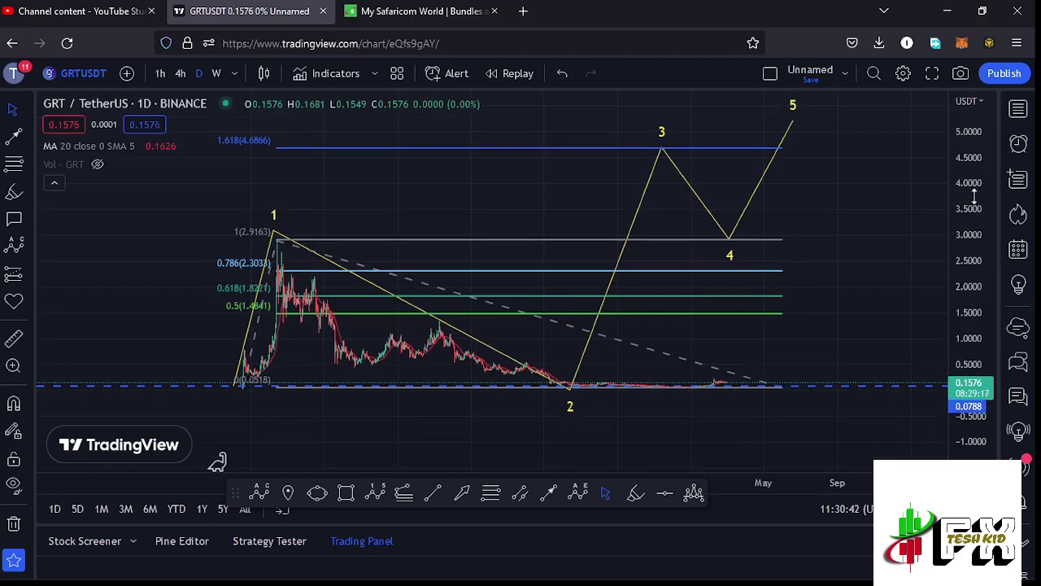
drag(576, 200, 592, 248)
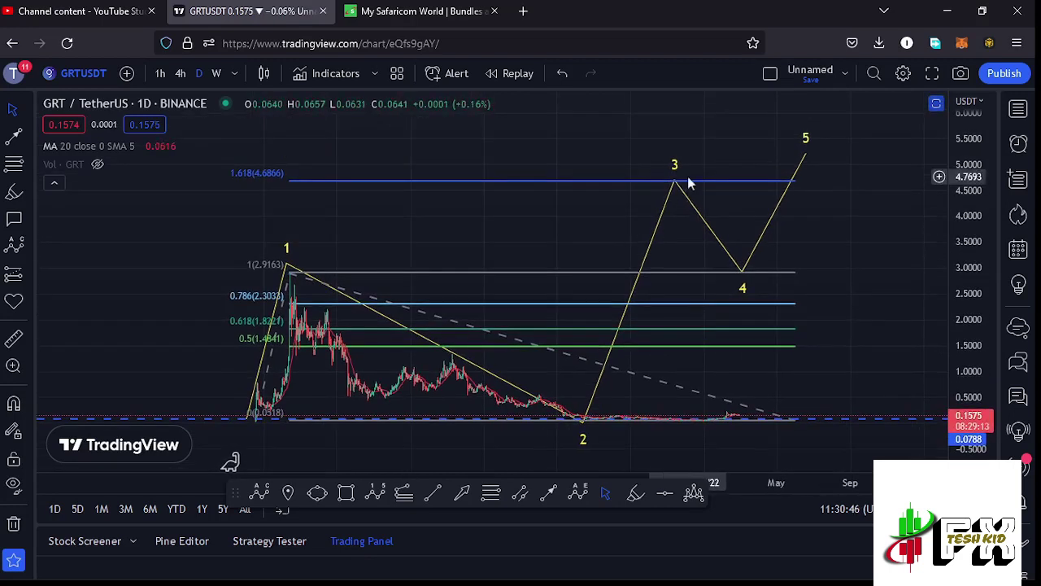